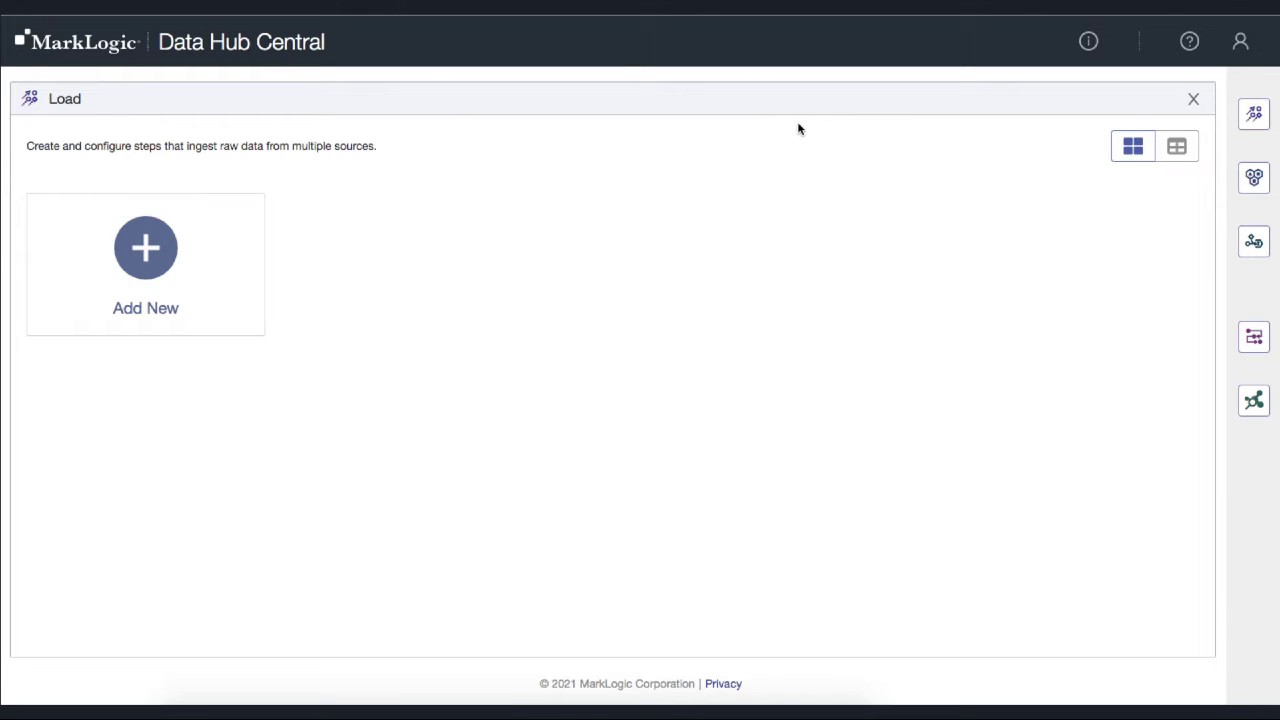
- Start a new loading step named loadHome with the description "load home insurance from a source CSV file"
left_click(145, 260)
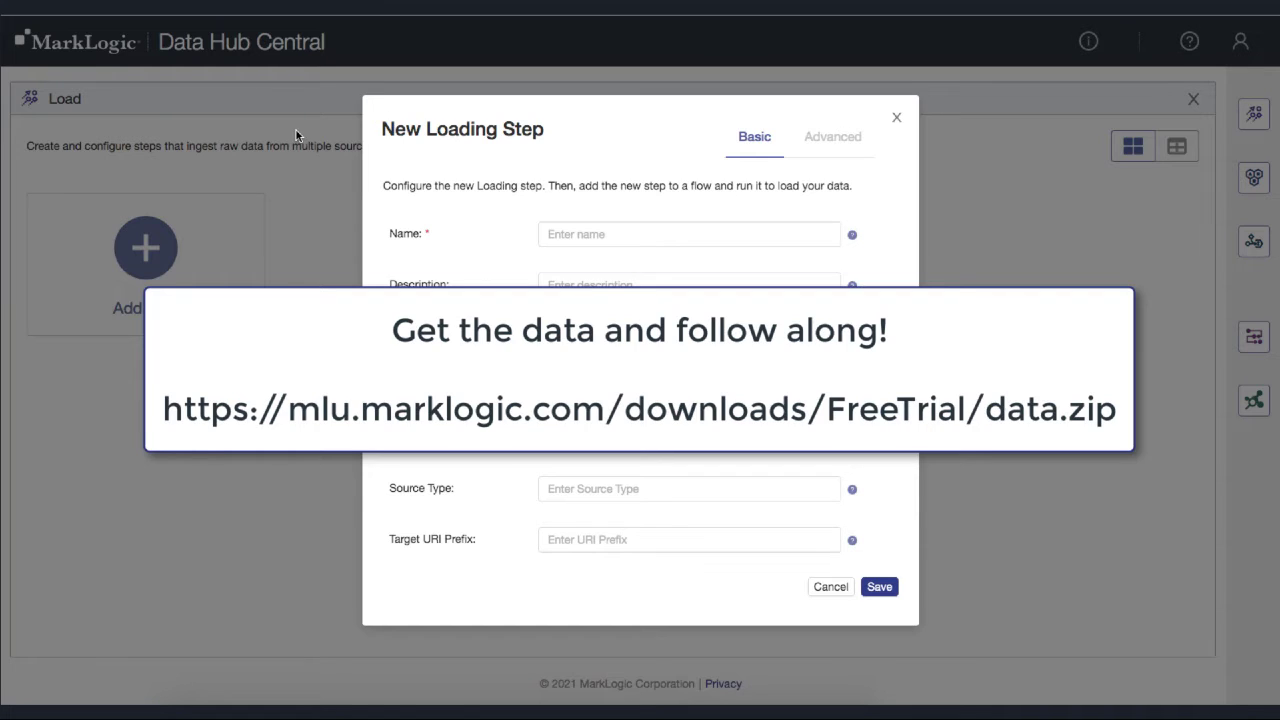
left_click(549, 234)
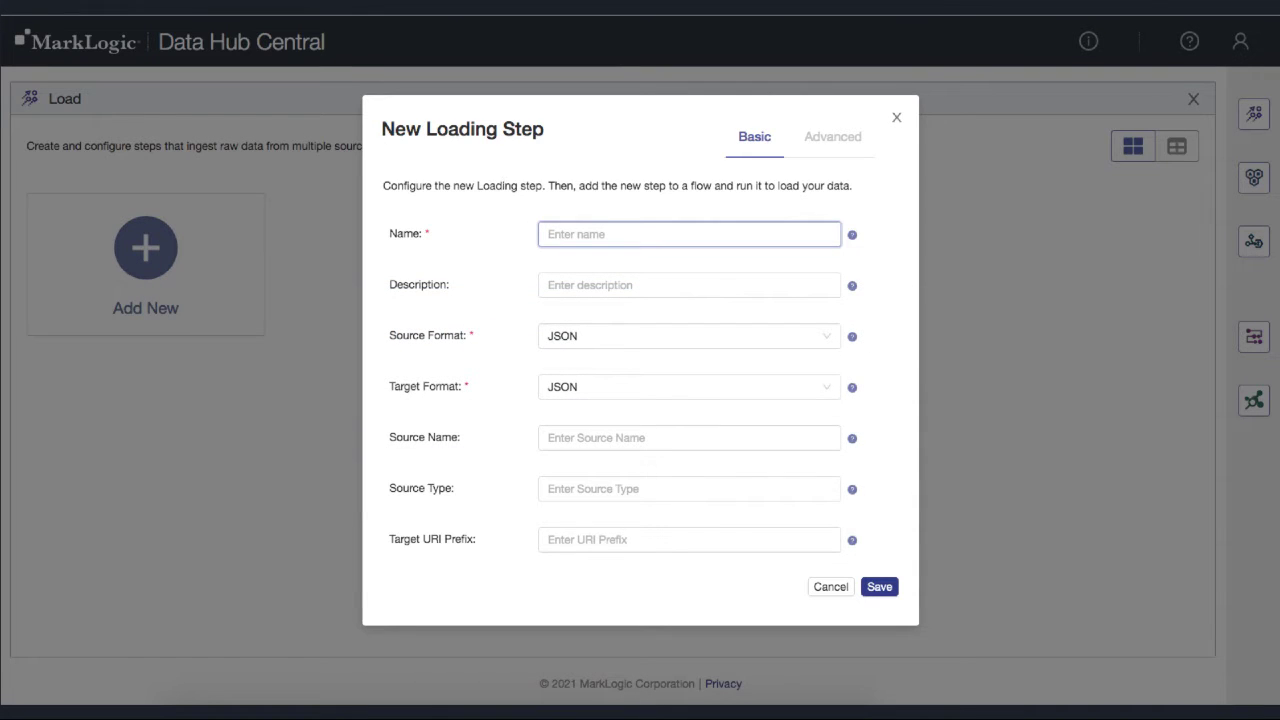
type("loadHome")
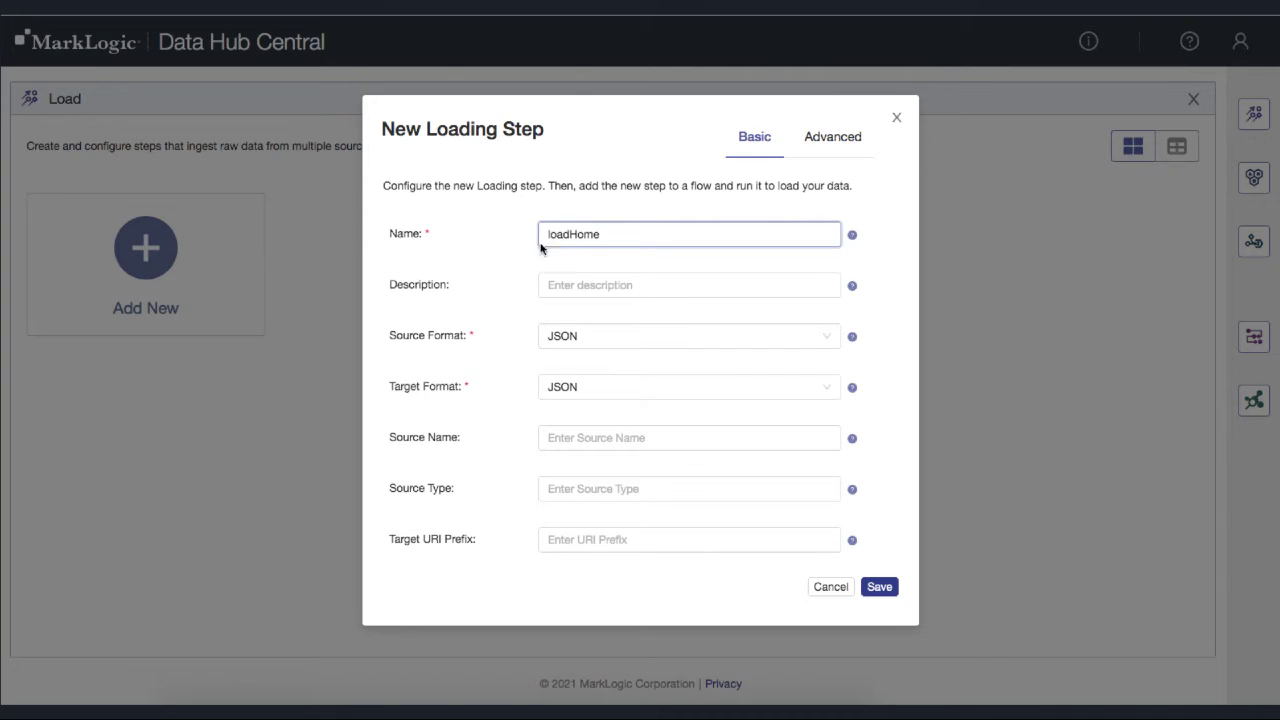
left_click(543, 286)
type("load hoe")
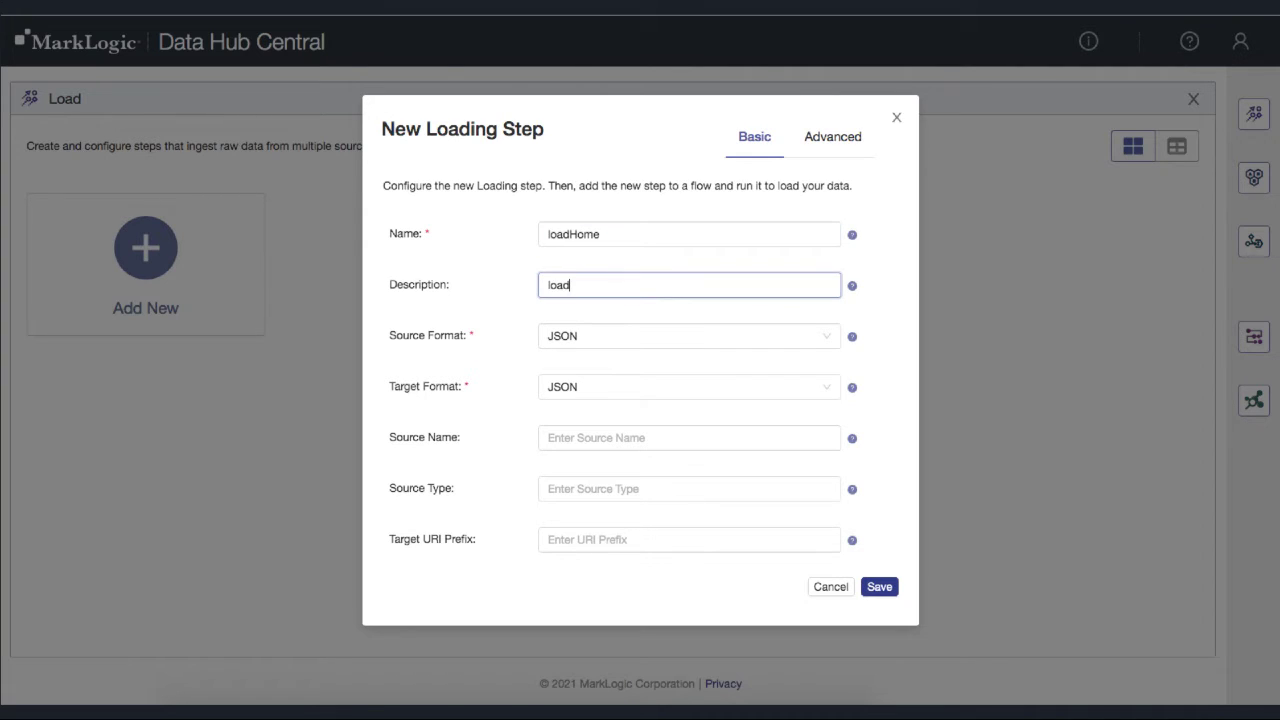
key("BackSpace")
type("me insurance from a source S")
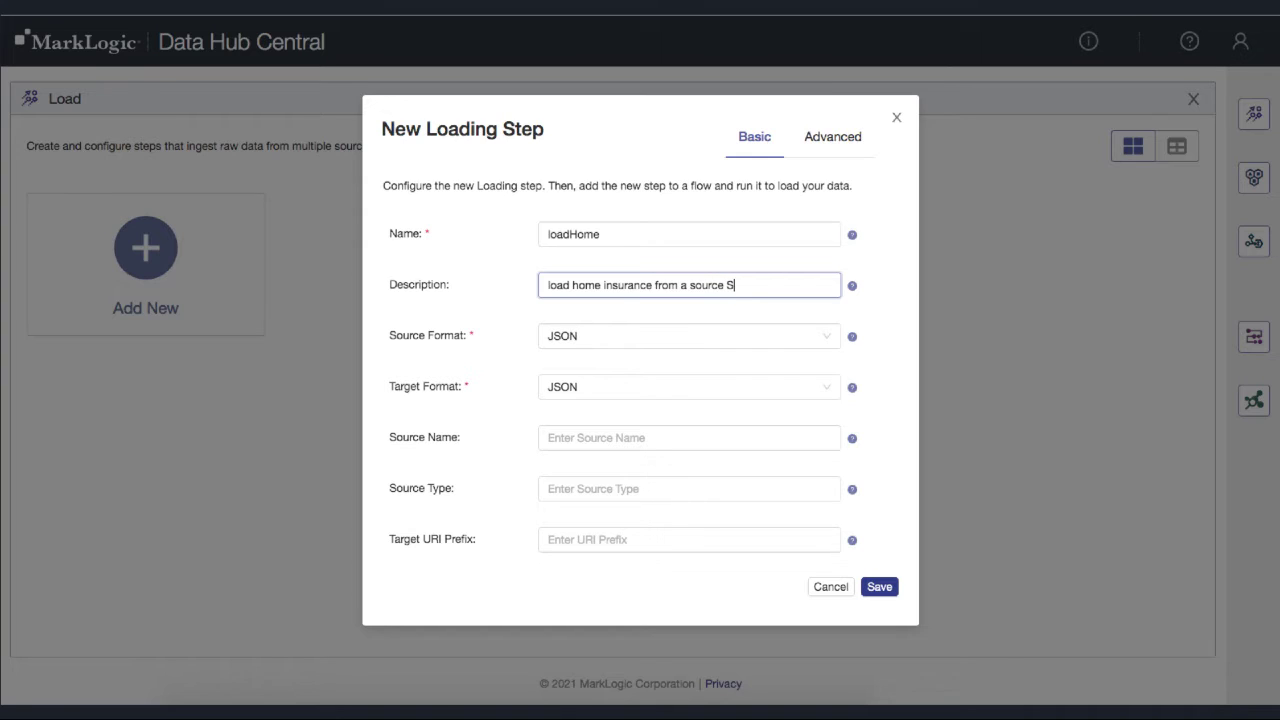
key("BackSpace")
type("CSV file")
- Set the source format to Delimited Text (CSV, TSV, etc.), keeping the comma field separator and JSON target format
left_click(568, 337)
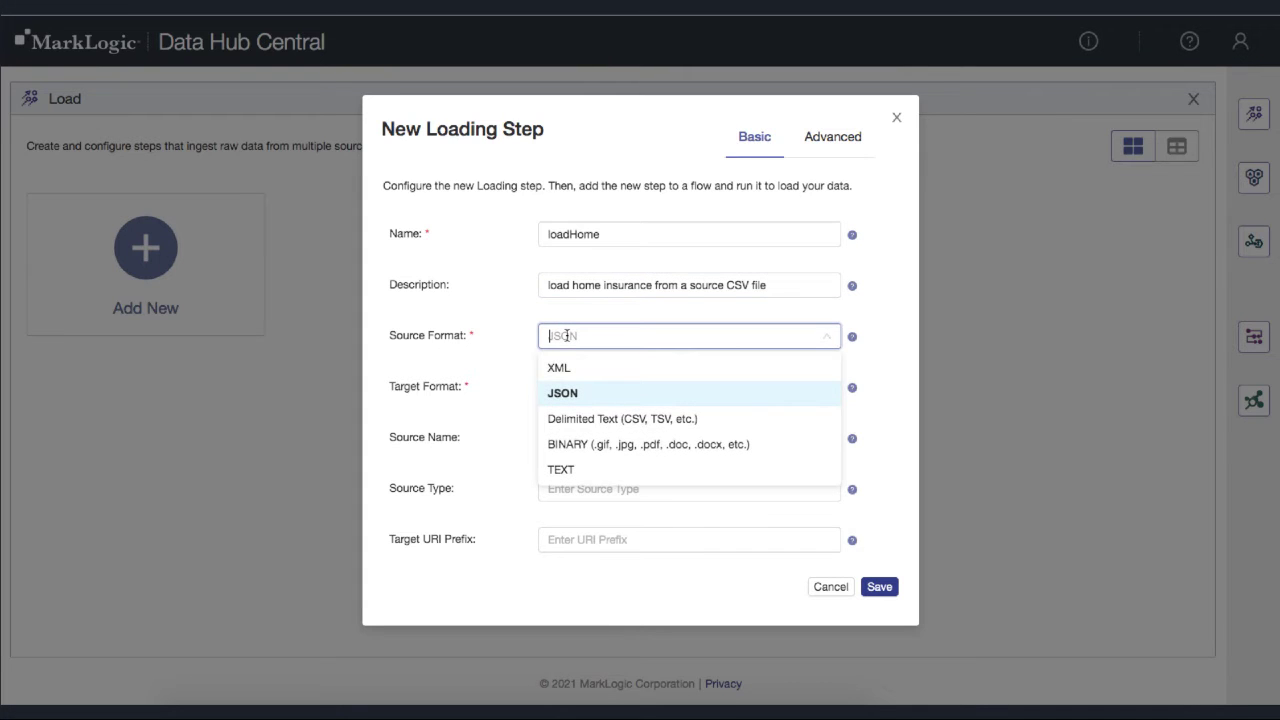
left_click(573, 423)
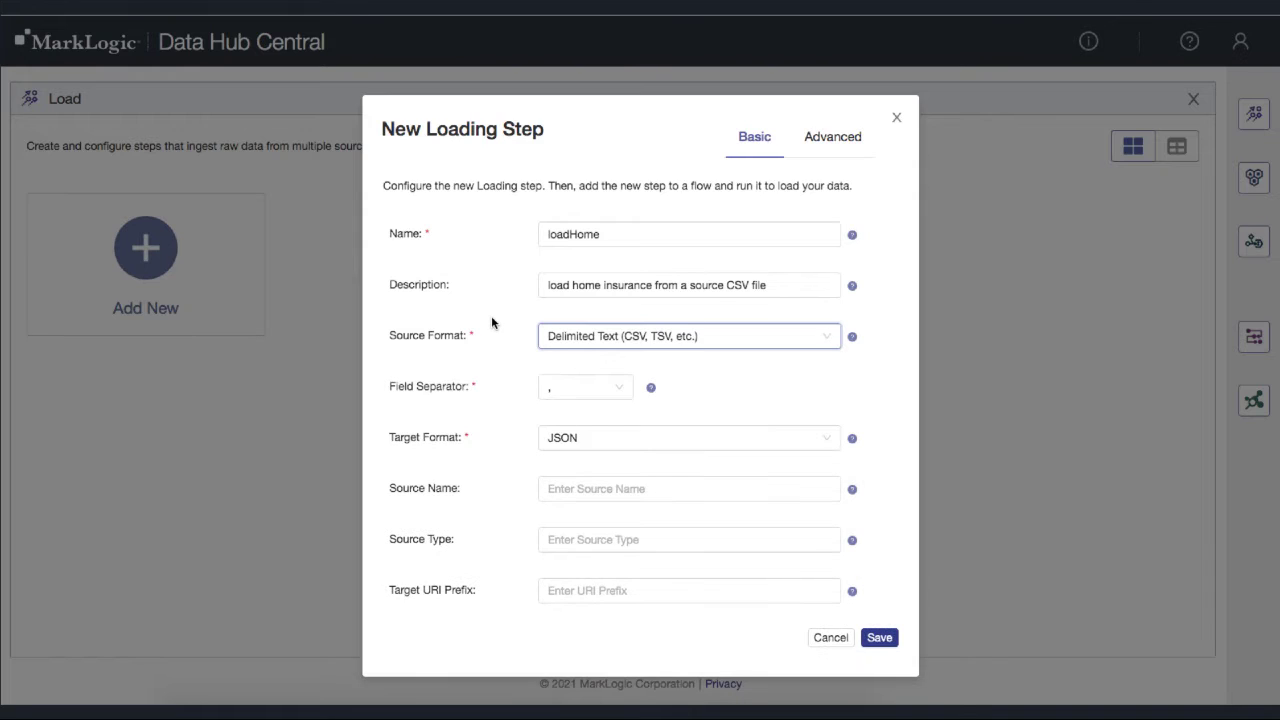
left_click(567, 384)
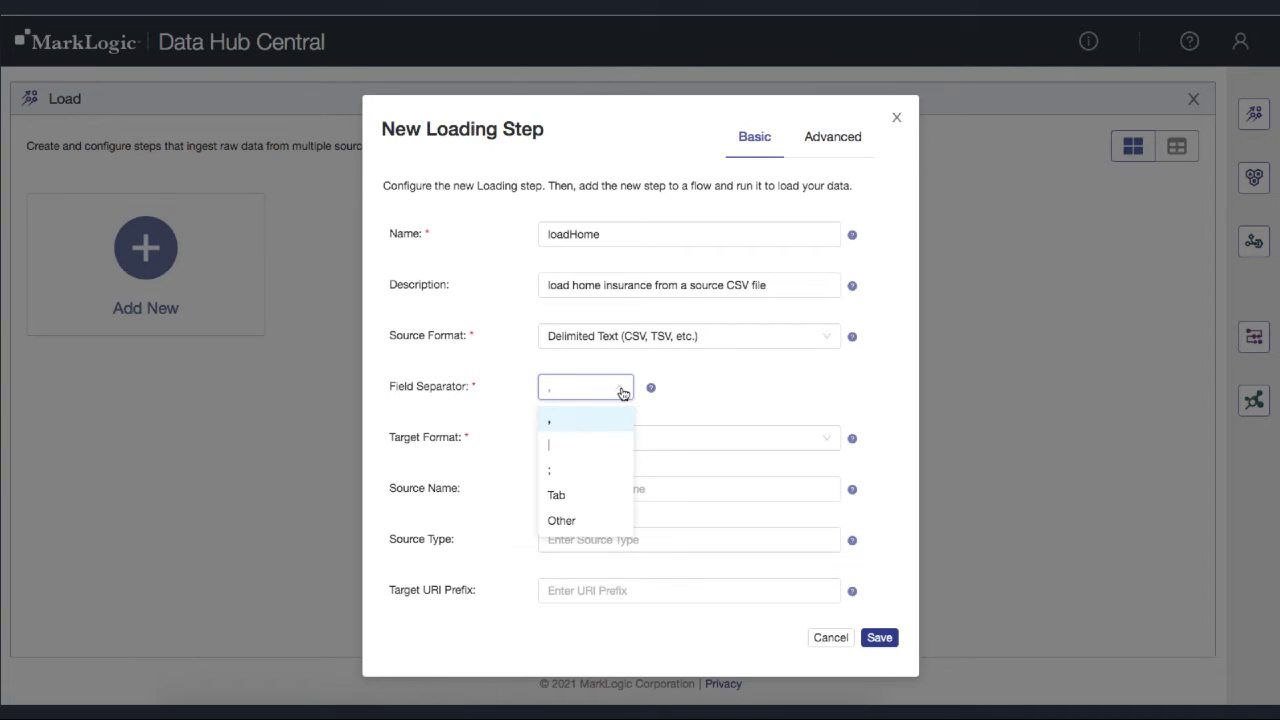
left_click(620, 392)
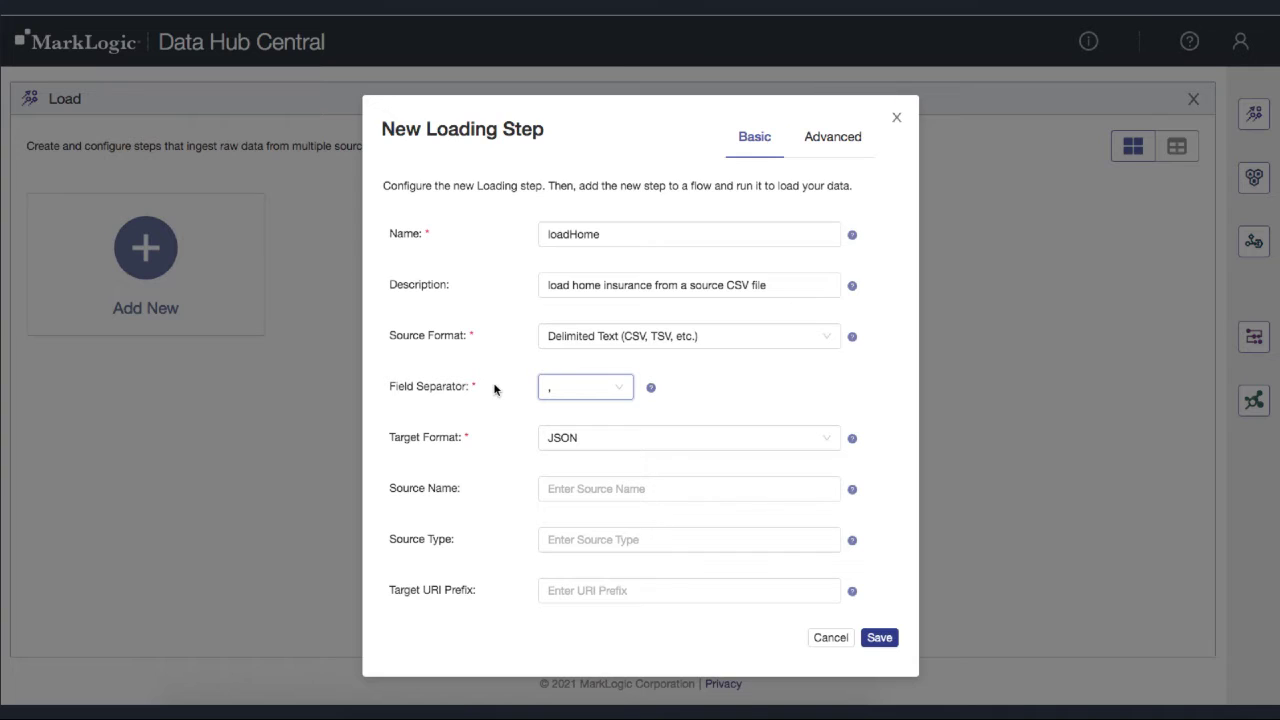
left_click(634, 441)
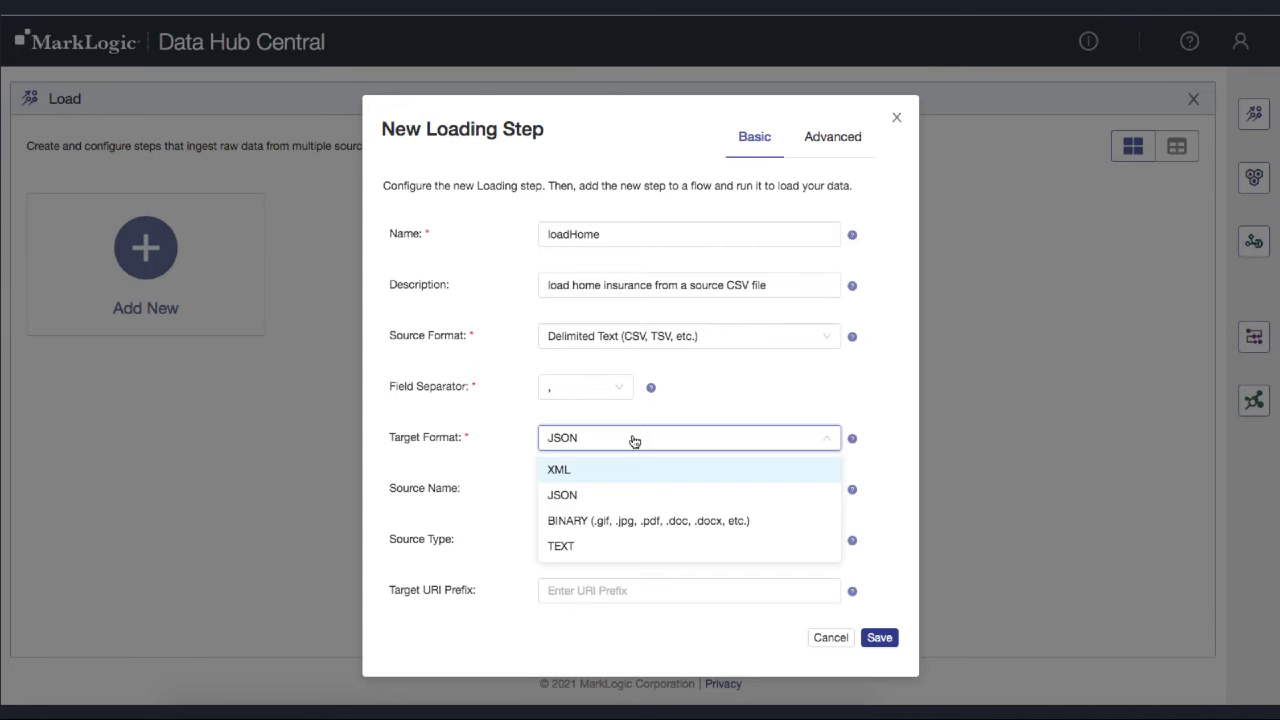
left_click(633, 441)
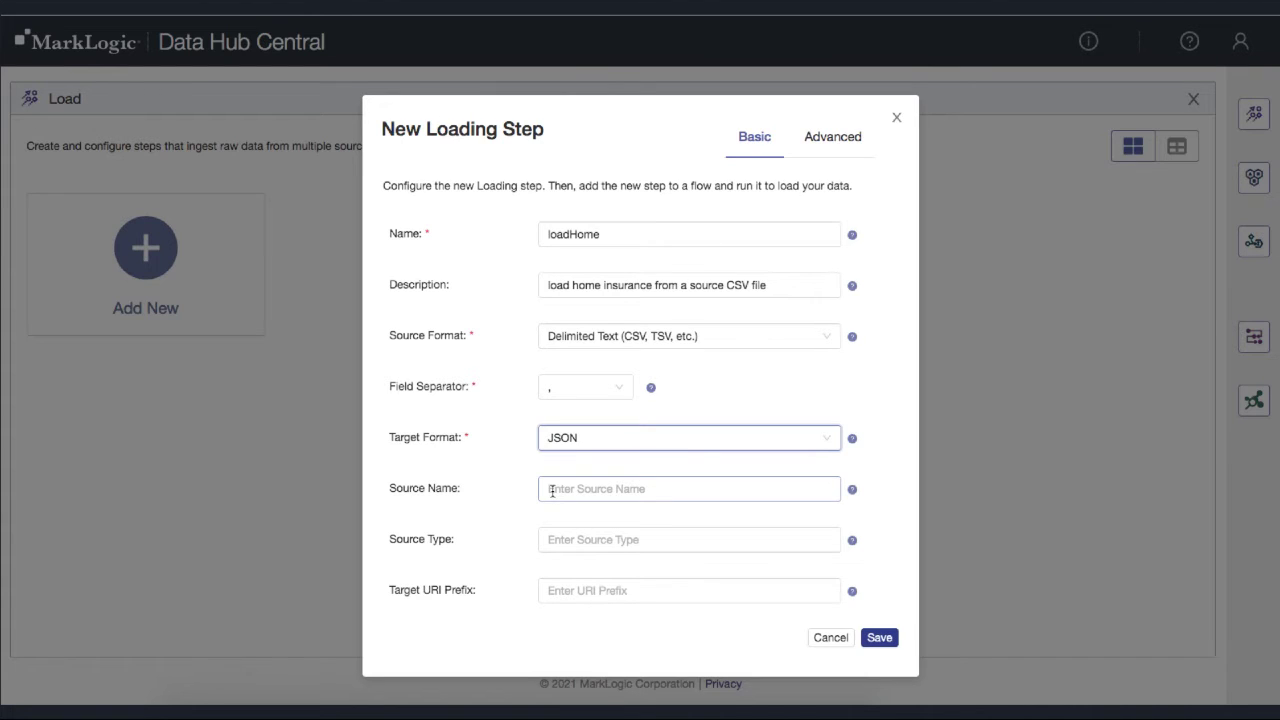
- Enter "CSV export from HomeInsurance RDBMS" as the source name and RDBMS as the source type
left_click(551, 491)
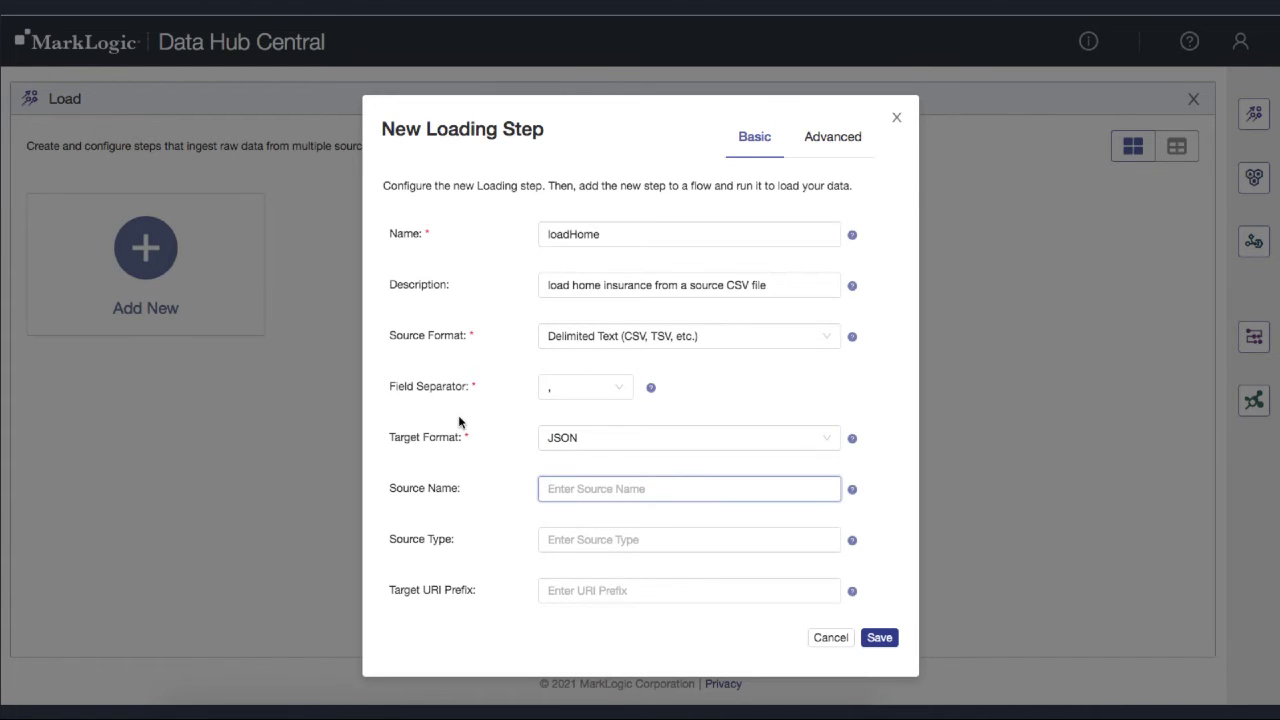
type("CSV export from HomeInsur")
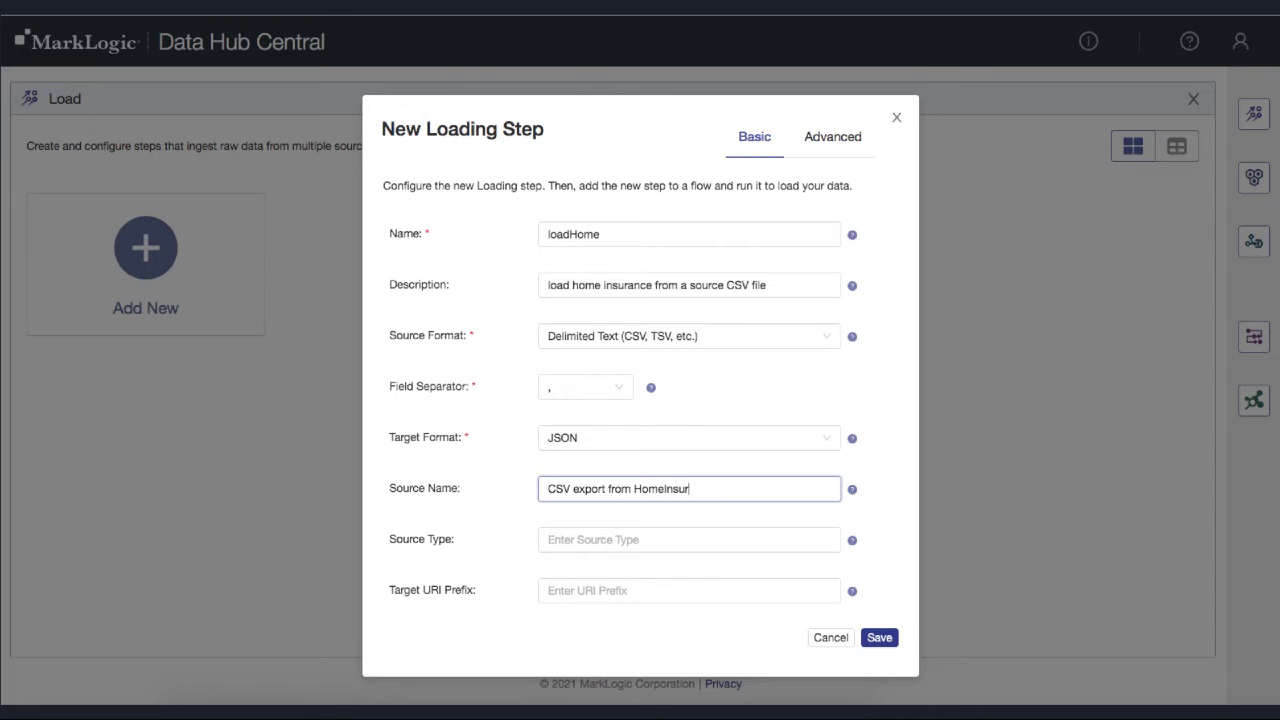
type("ance RDBMS")
left_click(585, 540)
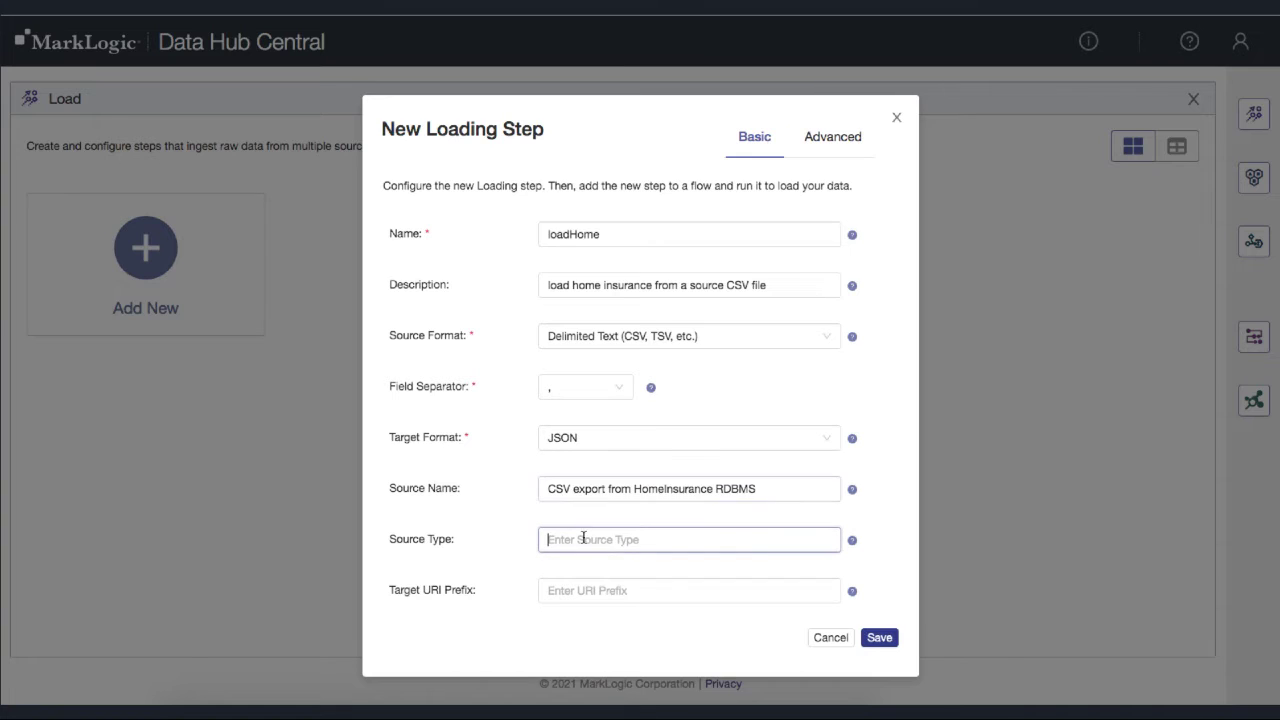
type("RDBMS")
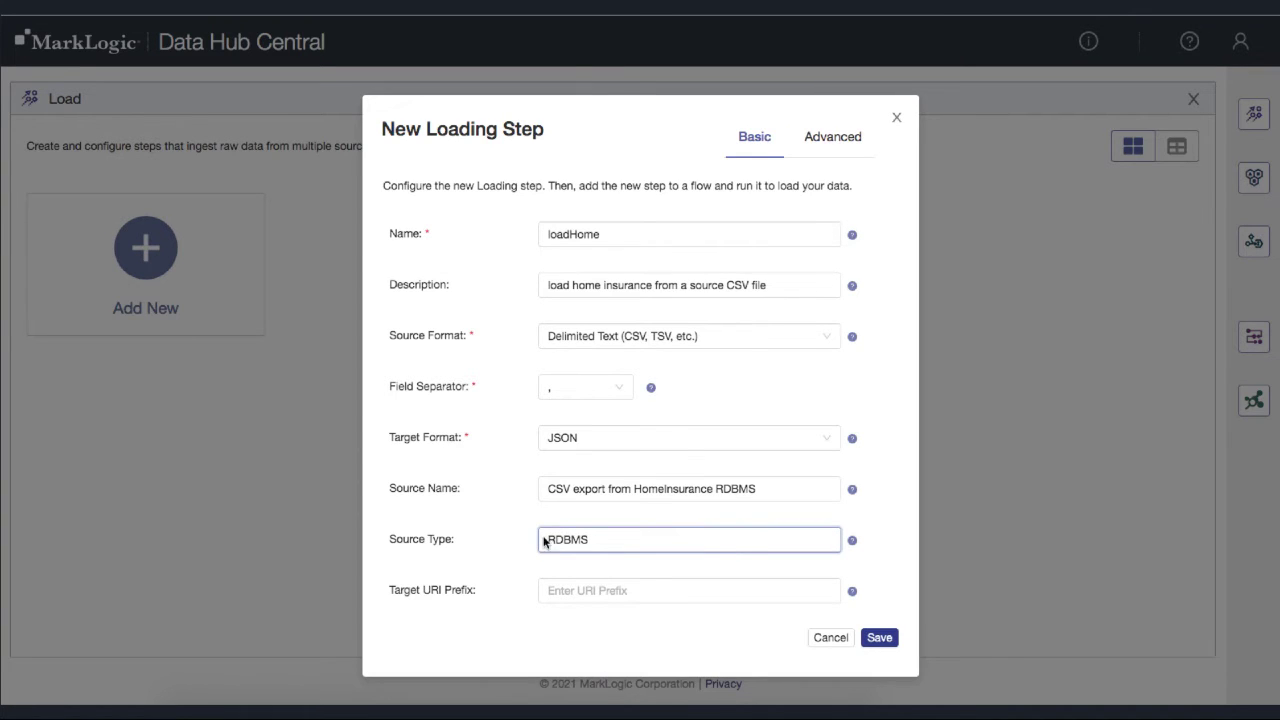
left_click(463, 540)
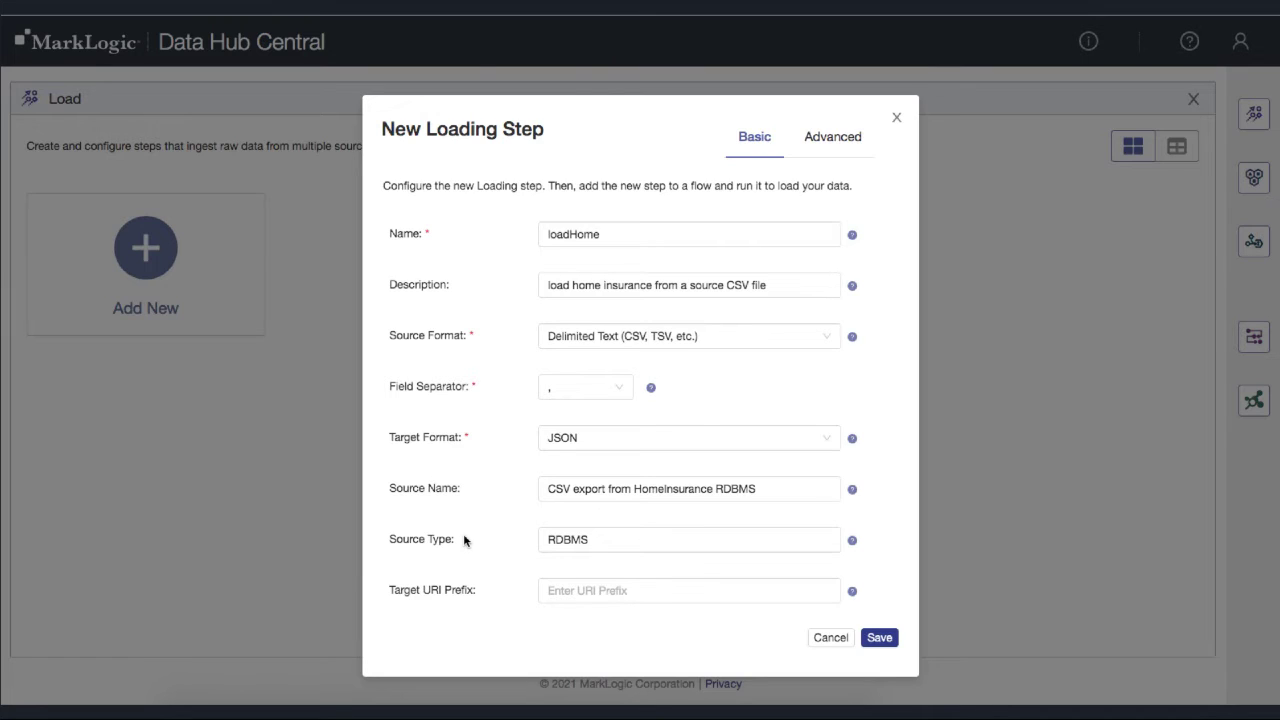
- Set the target URI prefix to /home/ and save the loading step
left_click(557, 591)
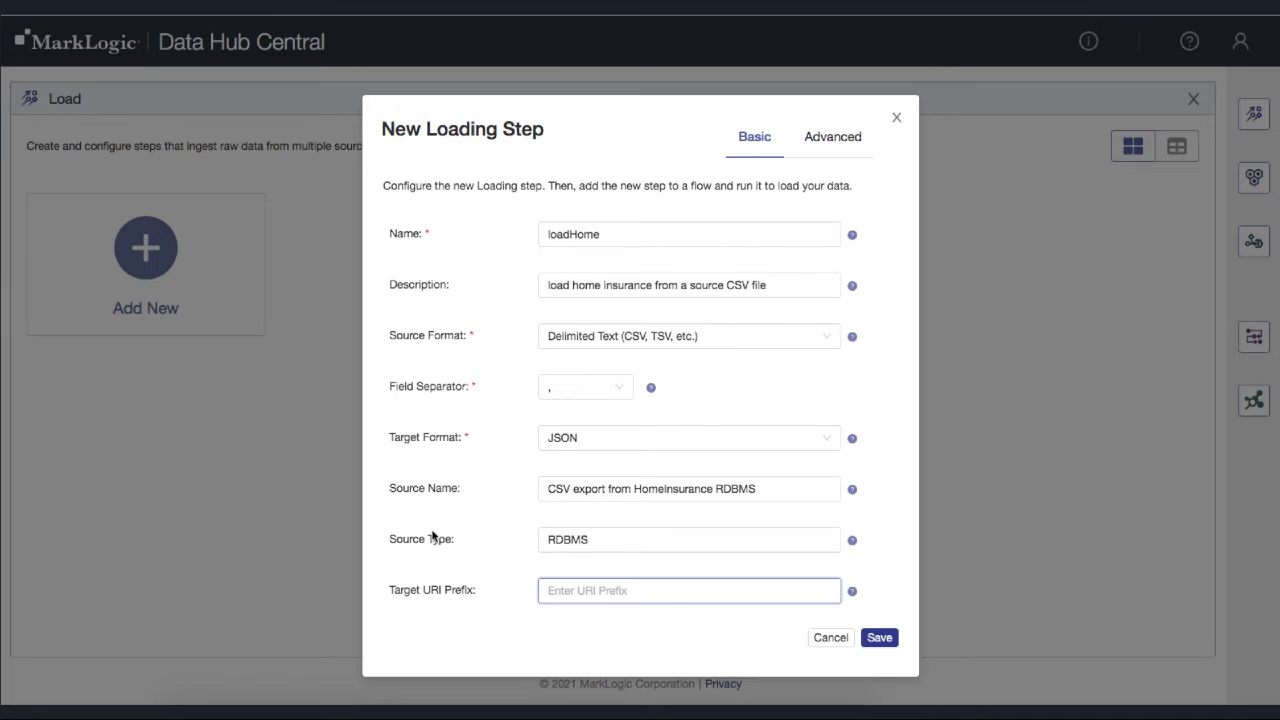
type("/home/")
left_click(884, 641)
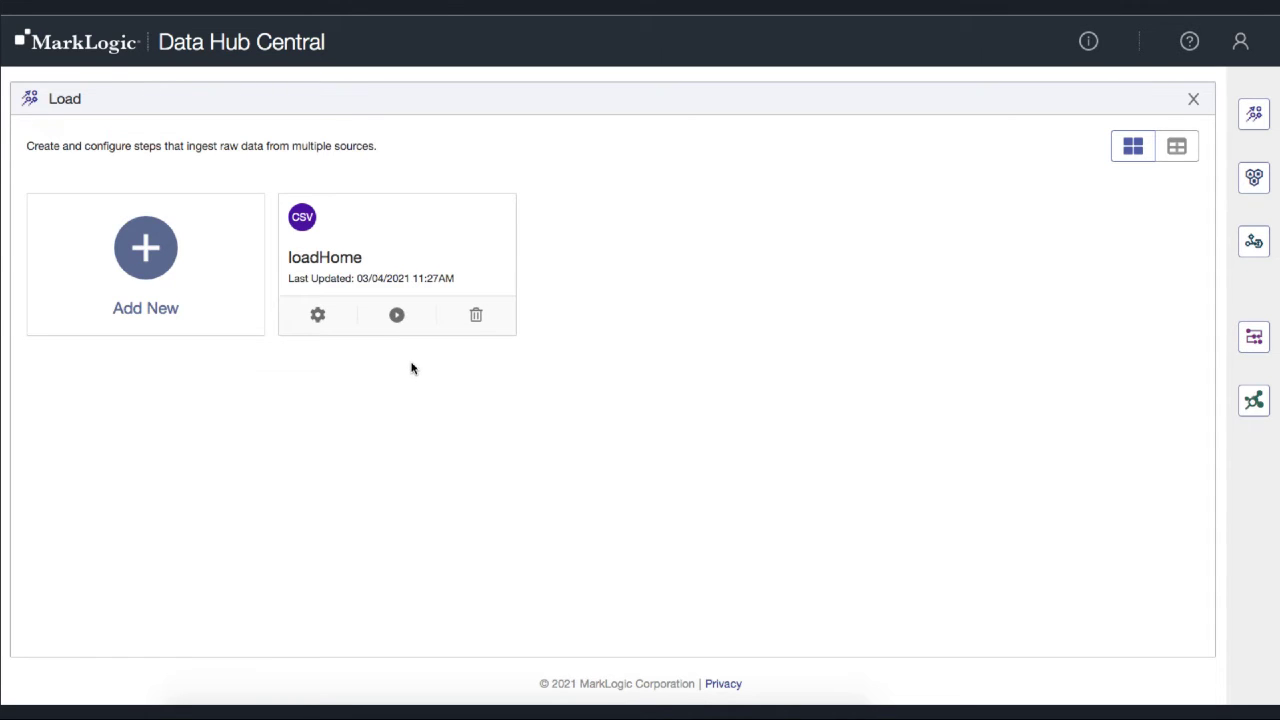
- Add loadHome to a new flow named sunrise, described as "a flow to load and curate sunrise policy data", and save it
left_click(397, 317)
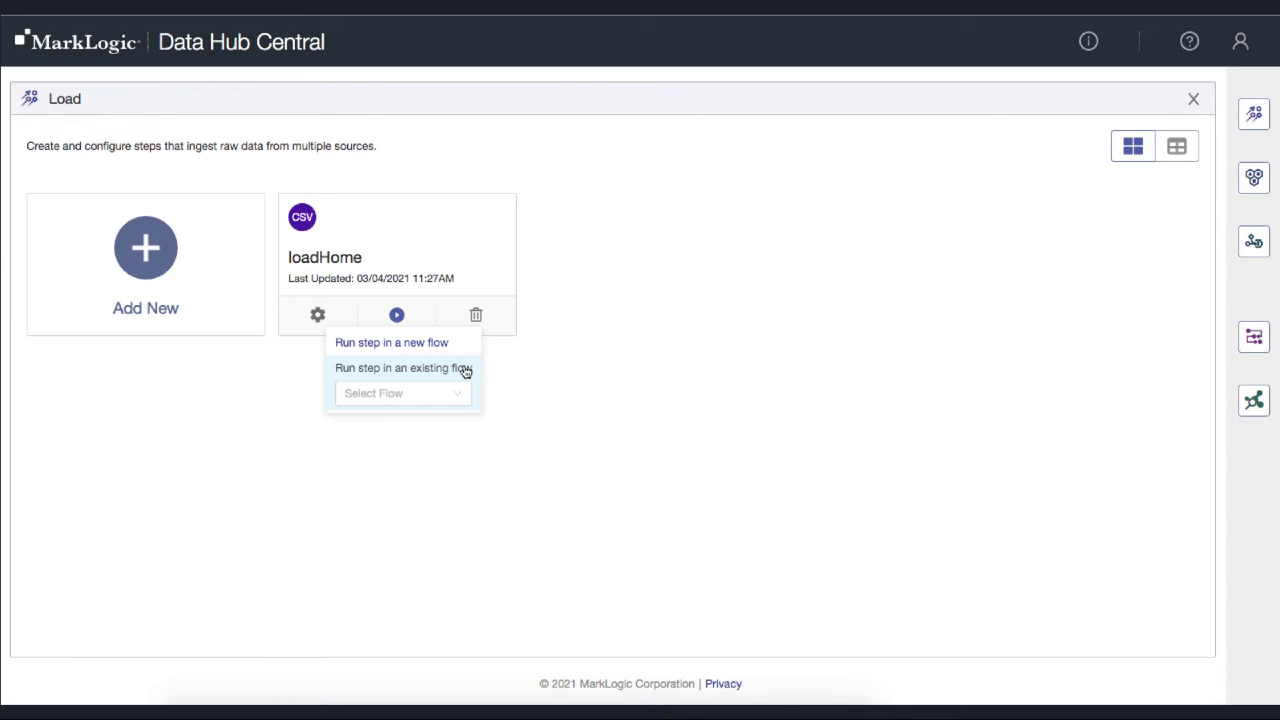
left_click(405, 346)
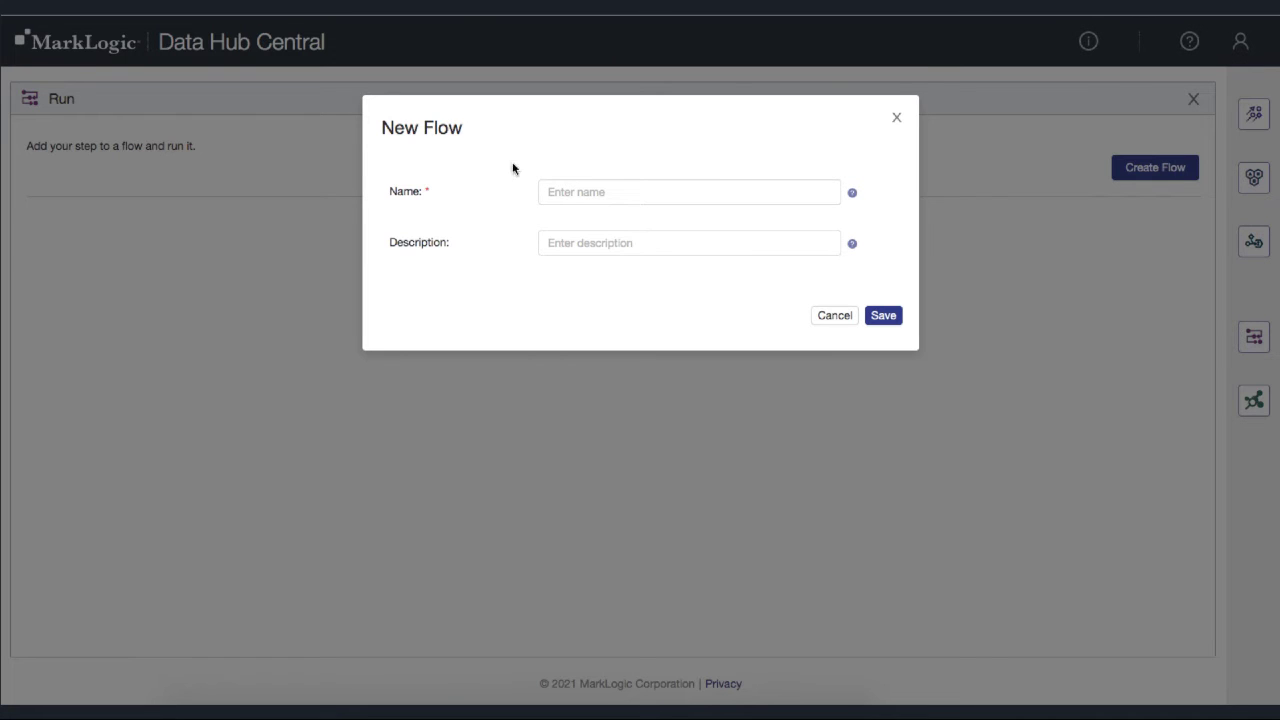
left_click(550, 192)
type("sunrise")
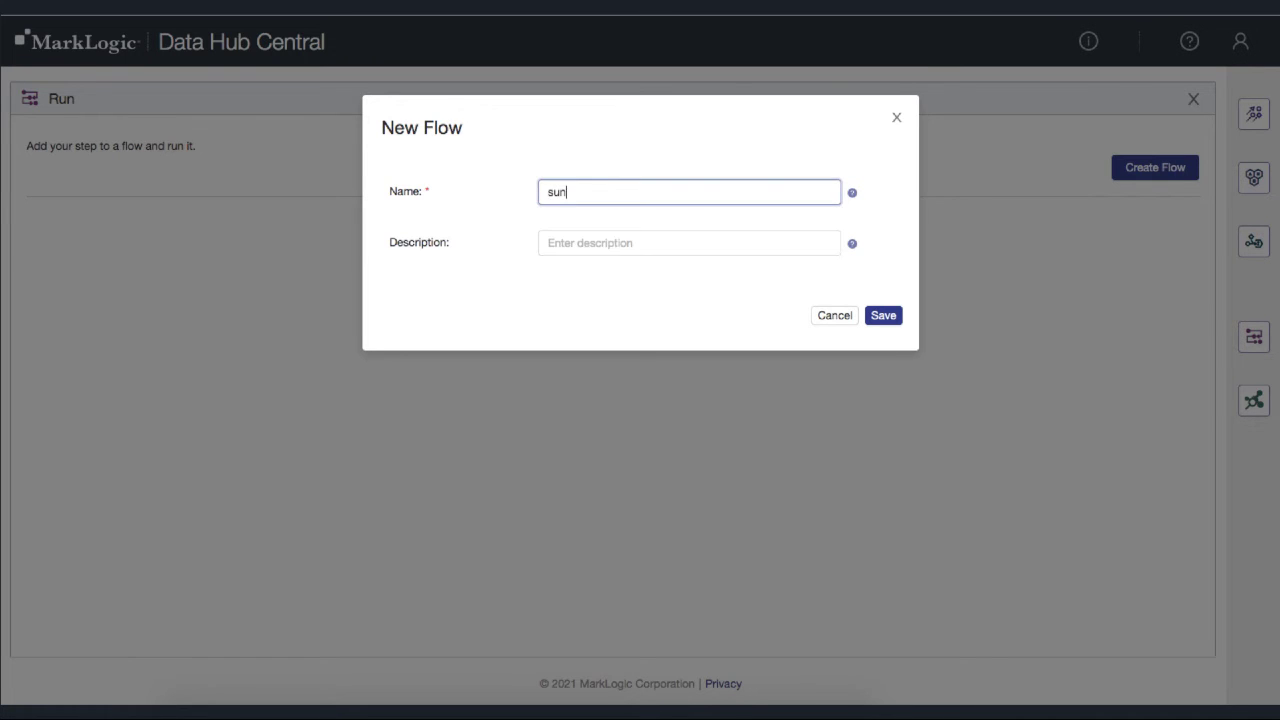
left_click(563, 242)
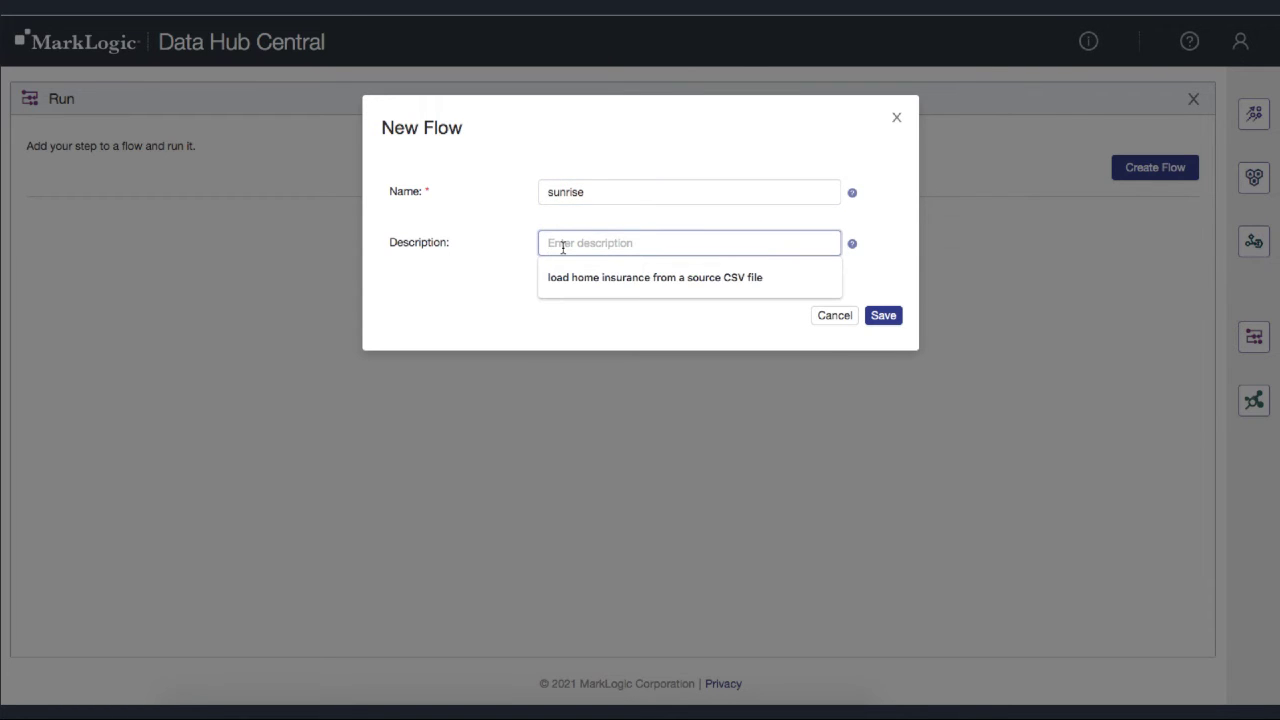
type("a flow to ")
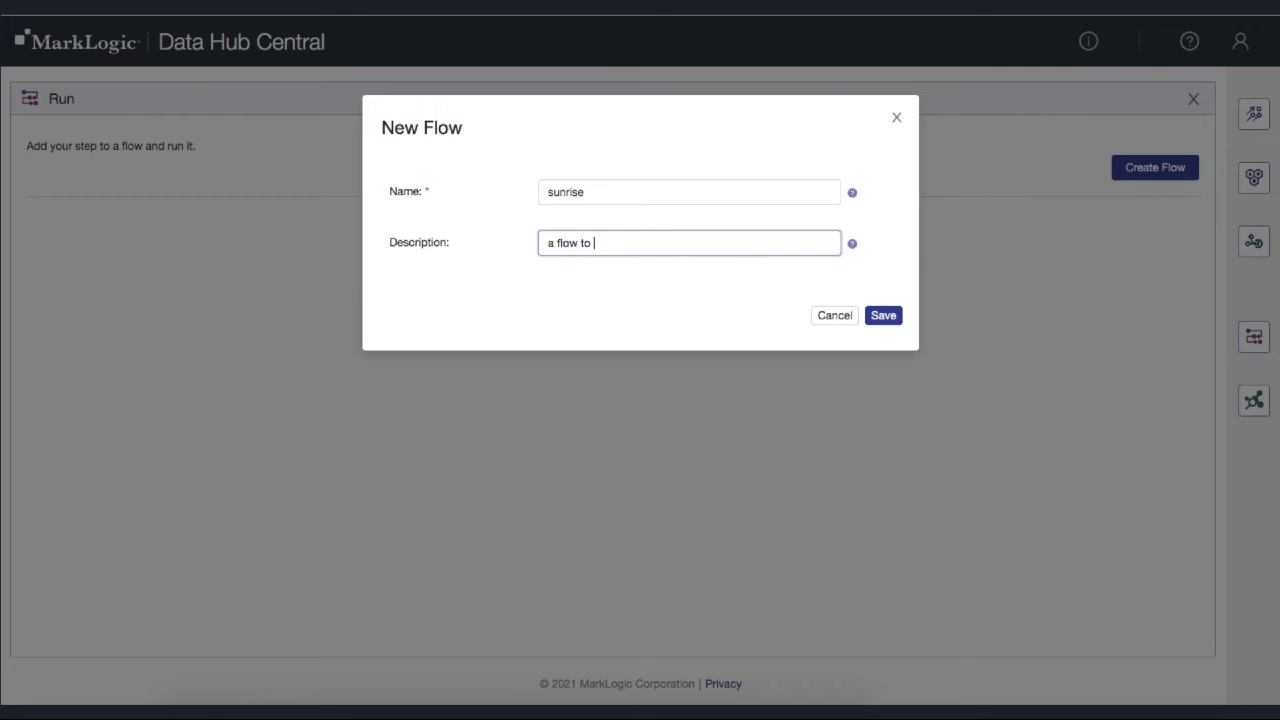
type("load and curate sunrise polluc")
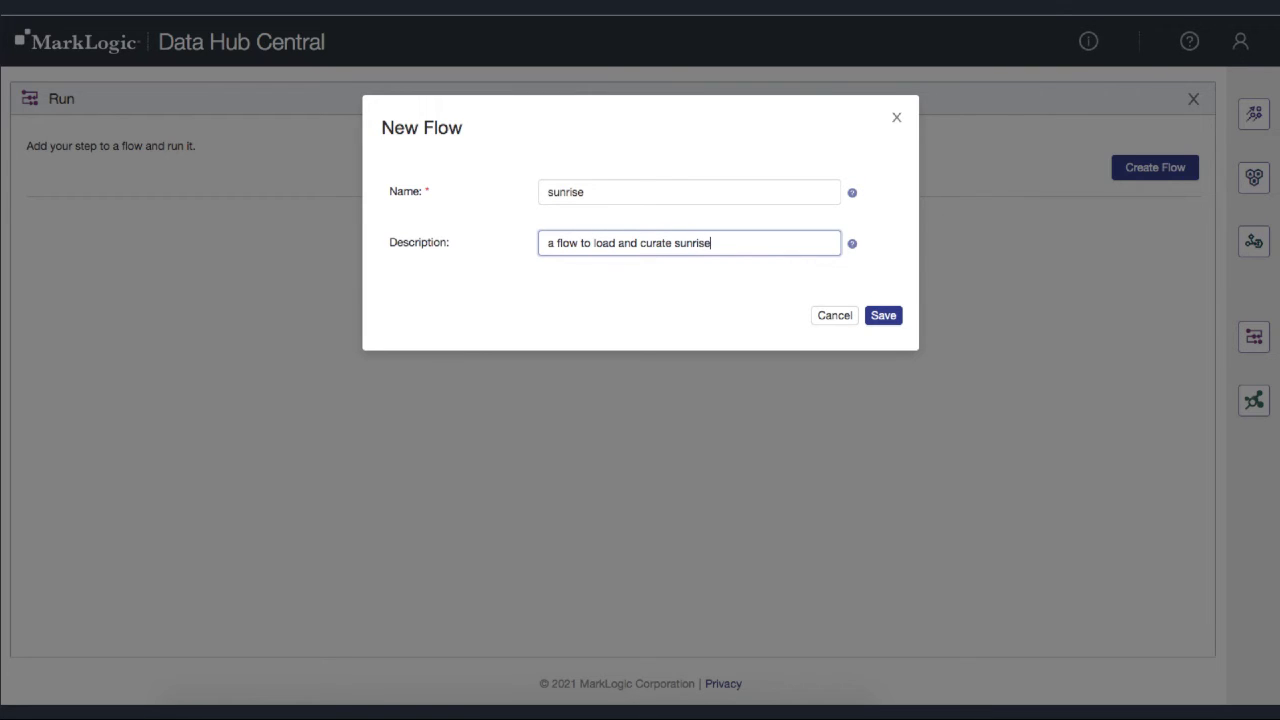
key("BackSpace")
key("BackSpace")
key("BackSpace")
type("icy data")
left_click(884, 316)
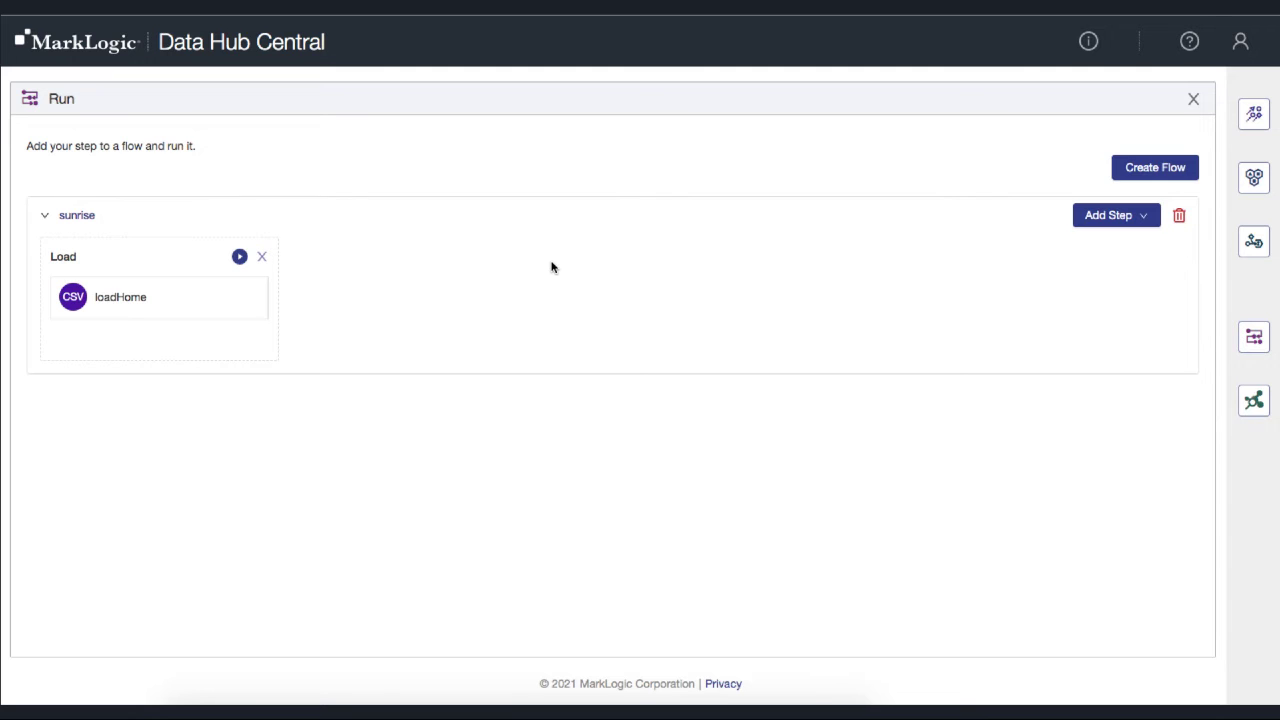
- Run the loadHome step in the sunrise flow with home.csv as the source file and dismiss the completion message
left_click(240, 258)
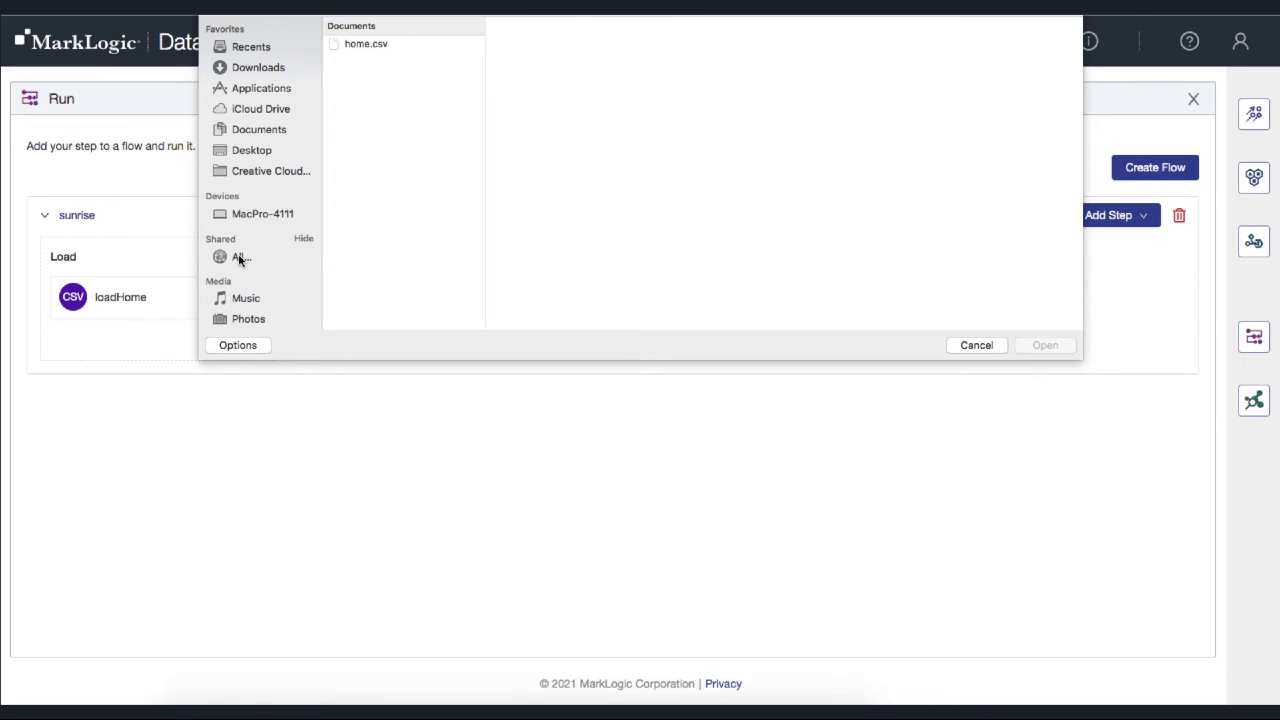
left_click(364, 45)
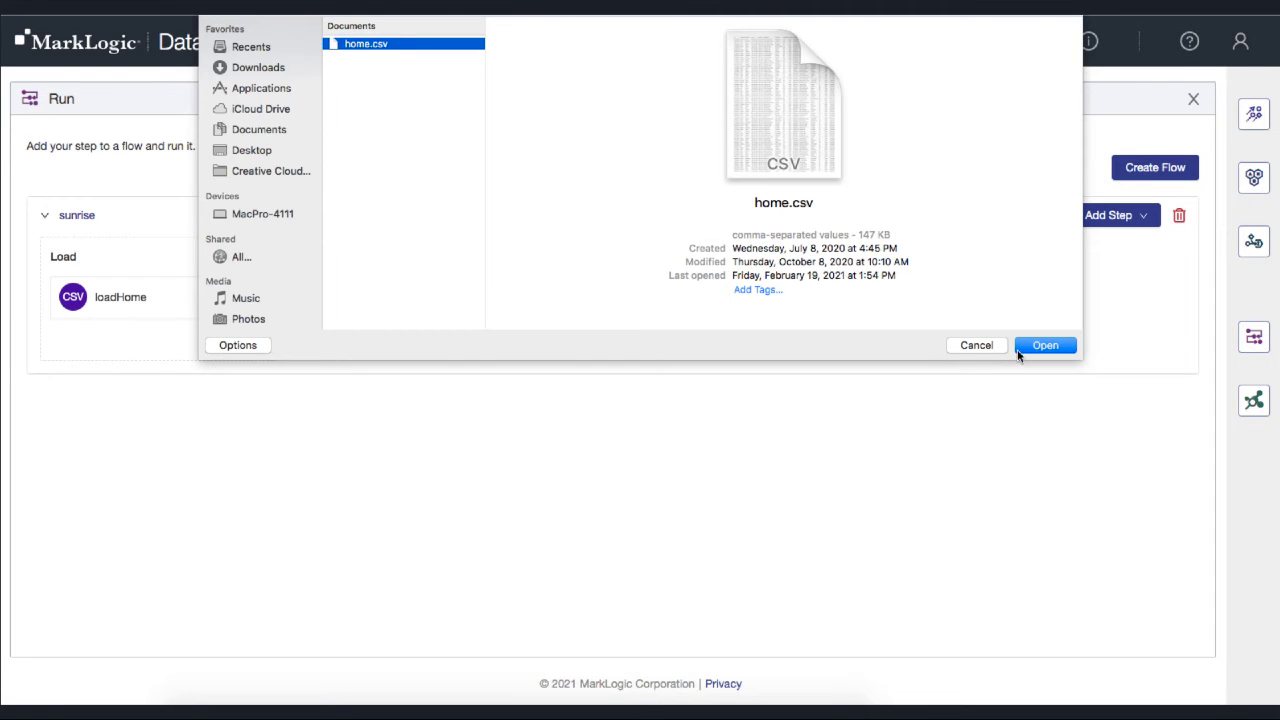
left_click(1045, 346)
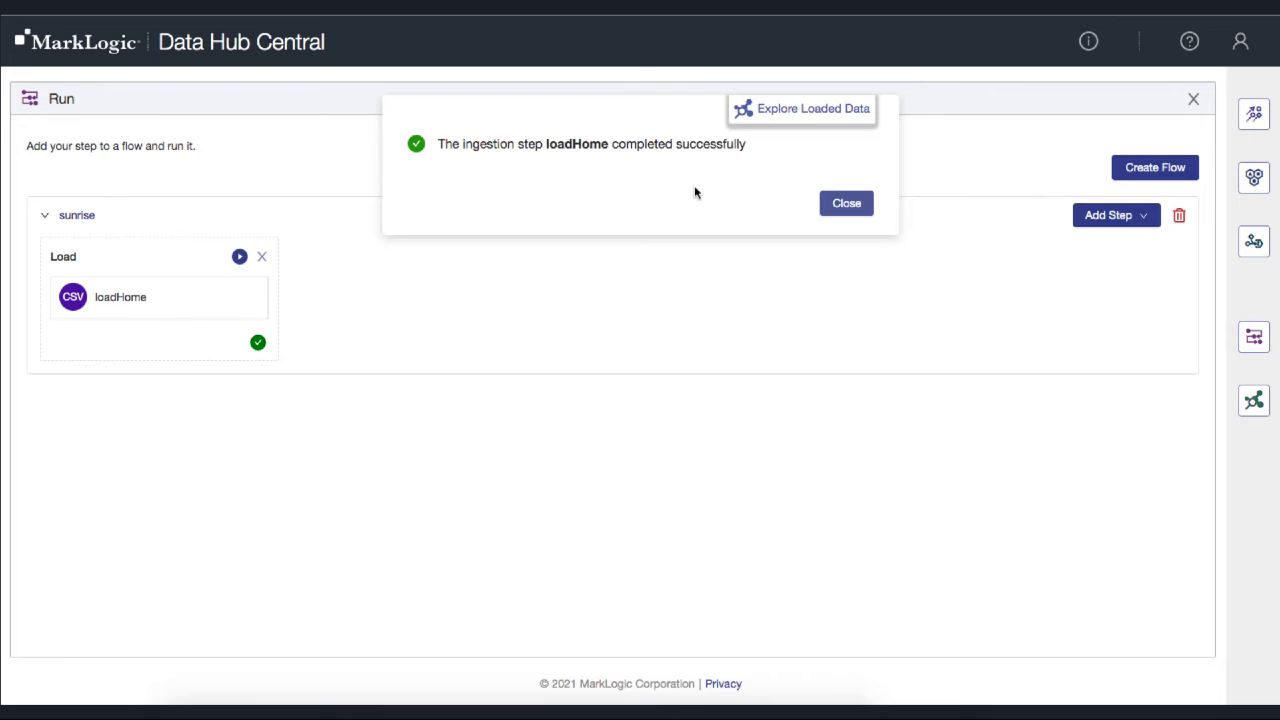
left_click(848, 204)
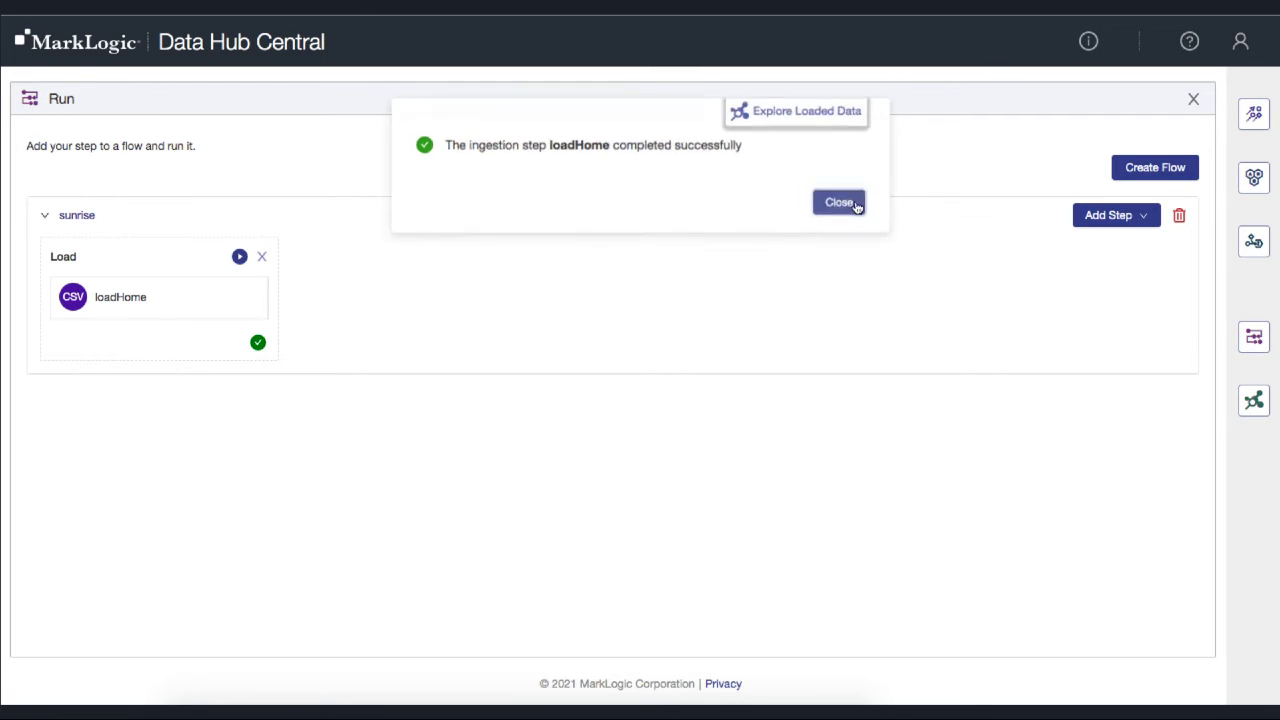
- Start a new loading step named loadAuto with the description "load auto insurance JSON files"
left_click(1254, 115)
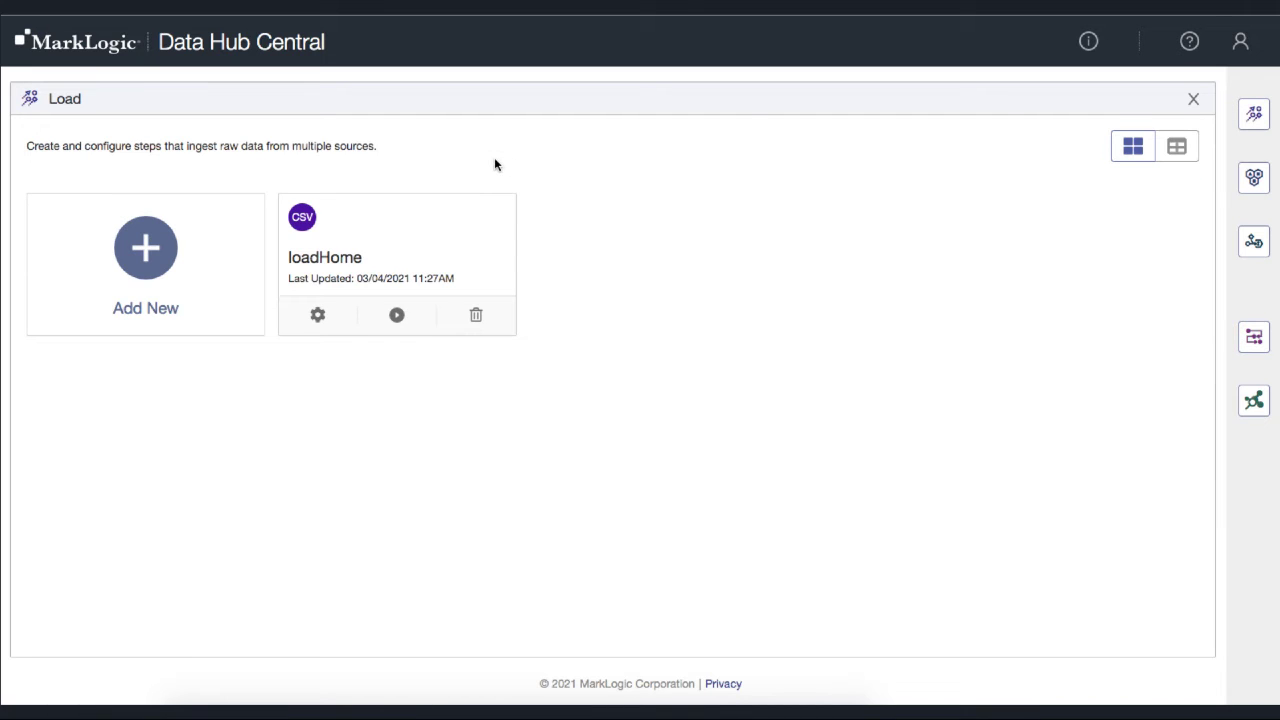
left_click(142, 254)
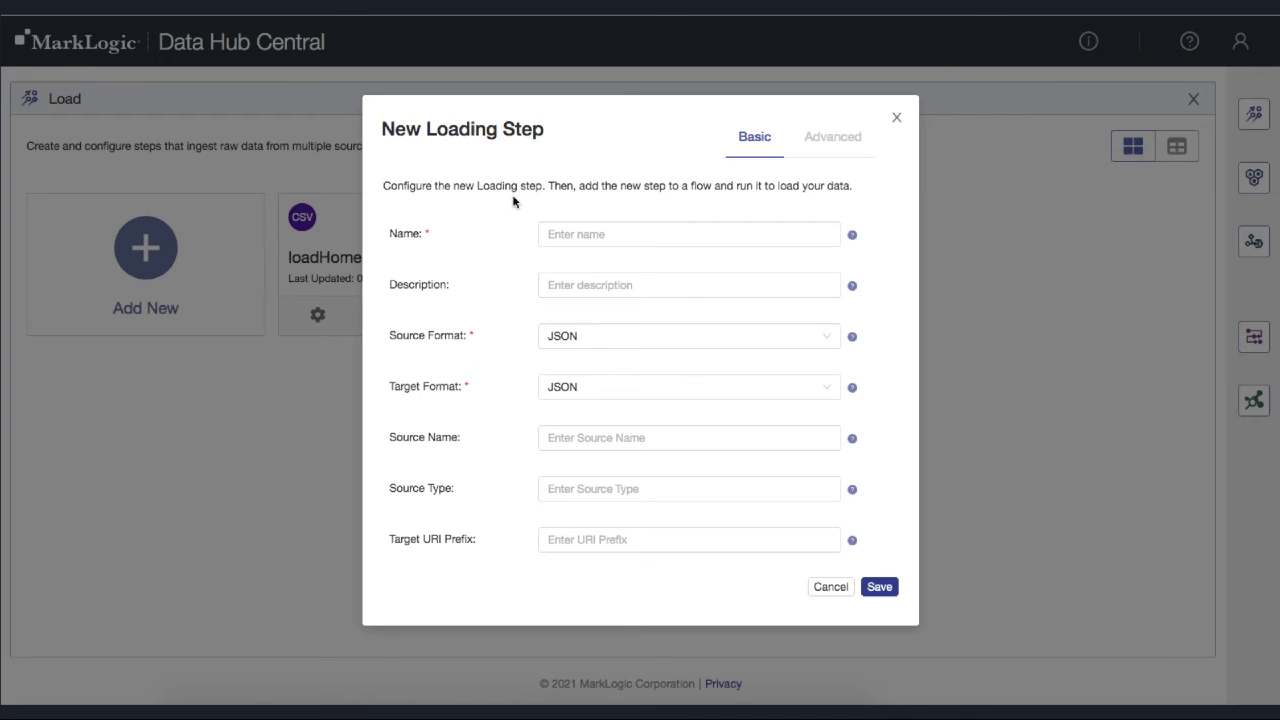
left_click(586, 234)
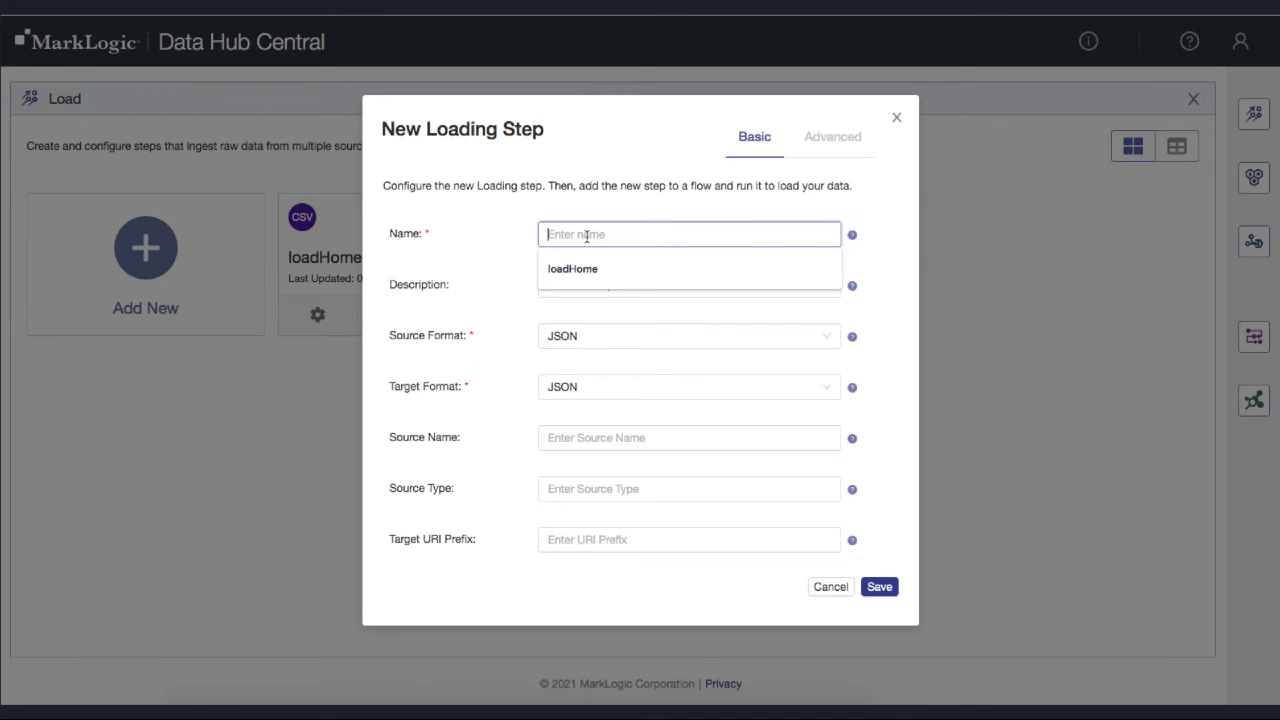
type("loadAuto")
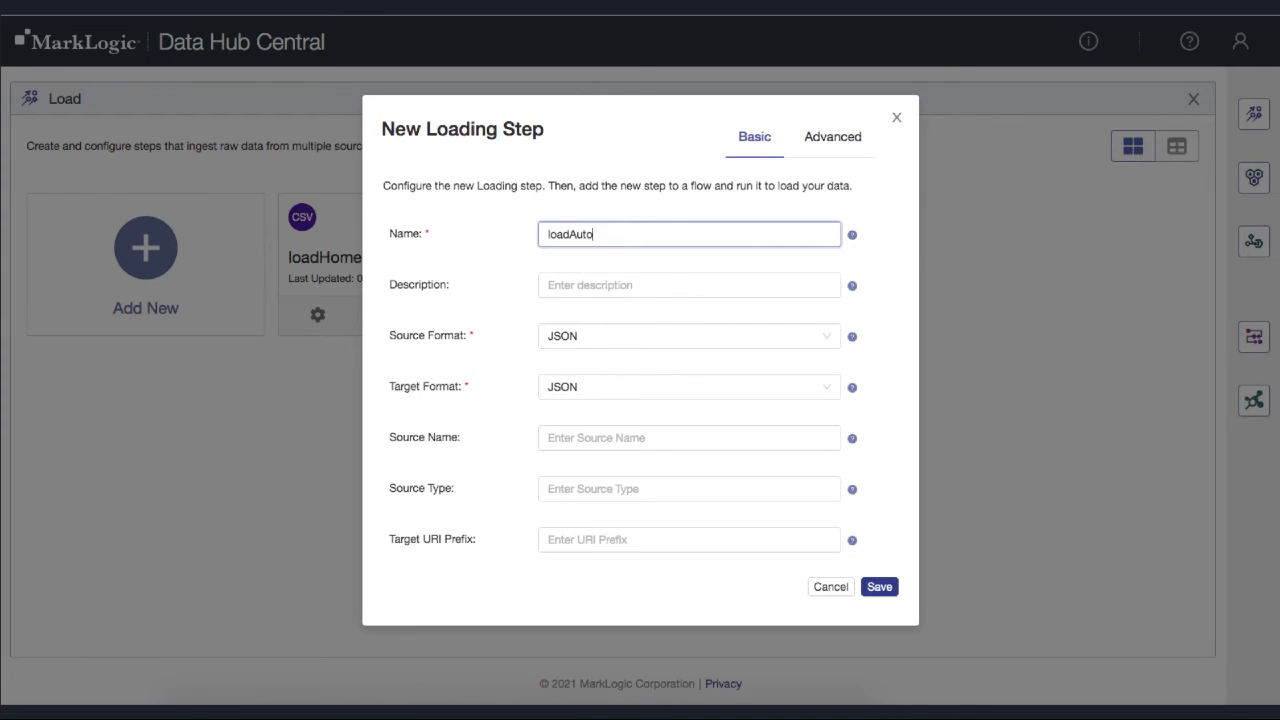
left_click(689, 285)
type("l")
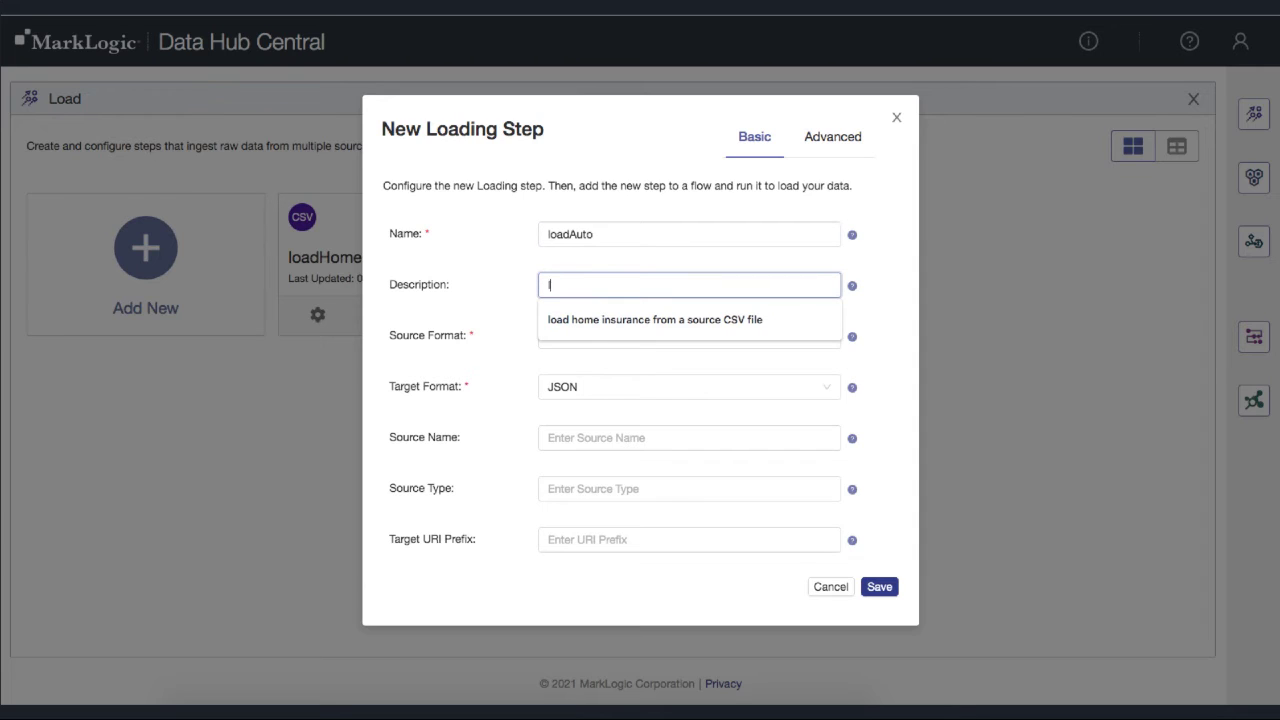
type("oad auto insu")
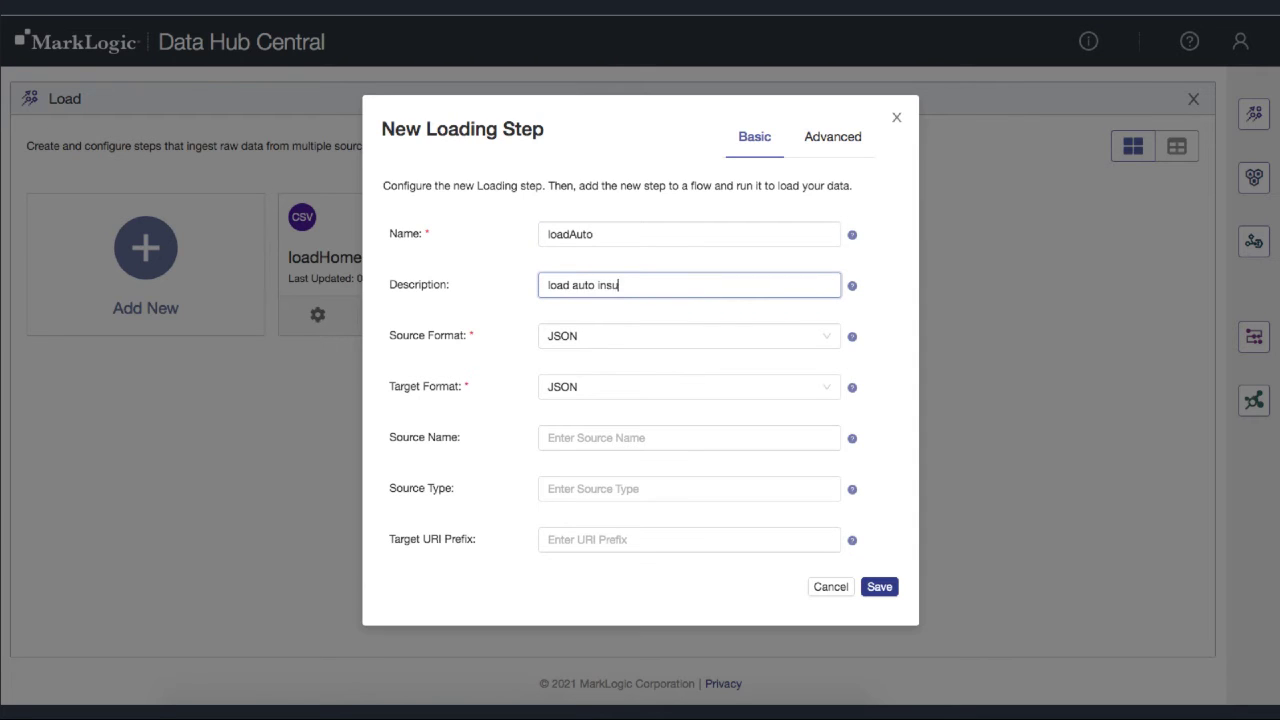
type("rance JSON files")
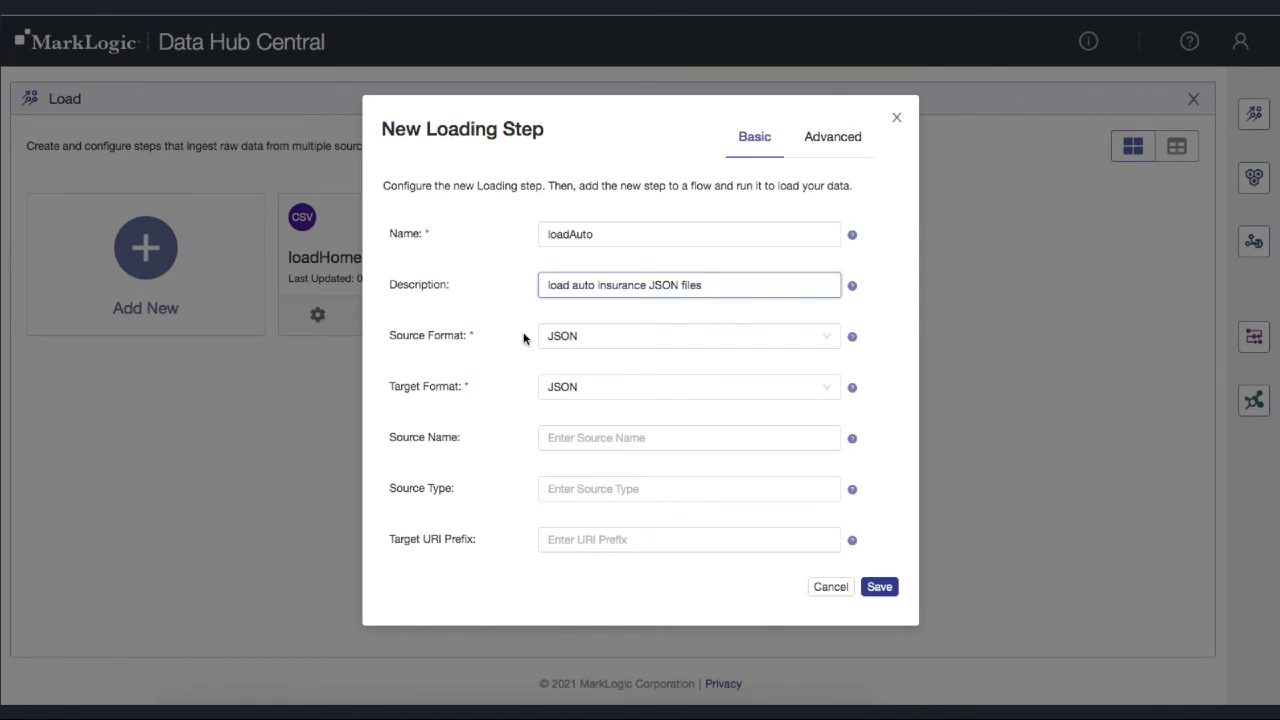
- Enter "auto insurance customer data exported from CRM" as the source name and CRM as the source type
left_click(559, 438)
type("au")
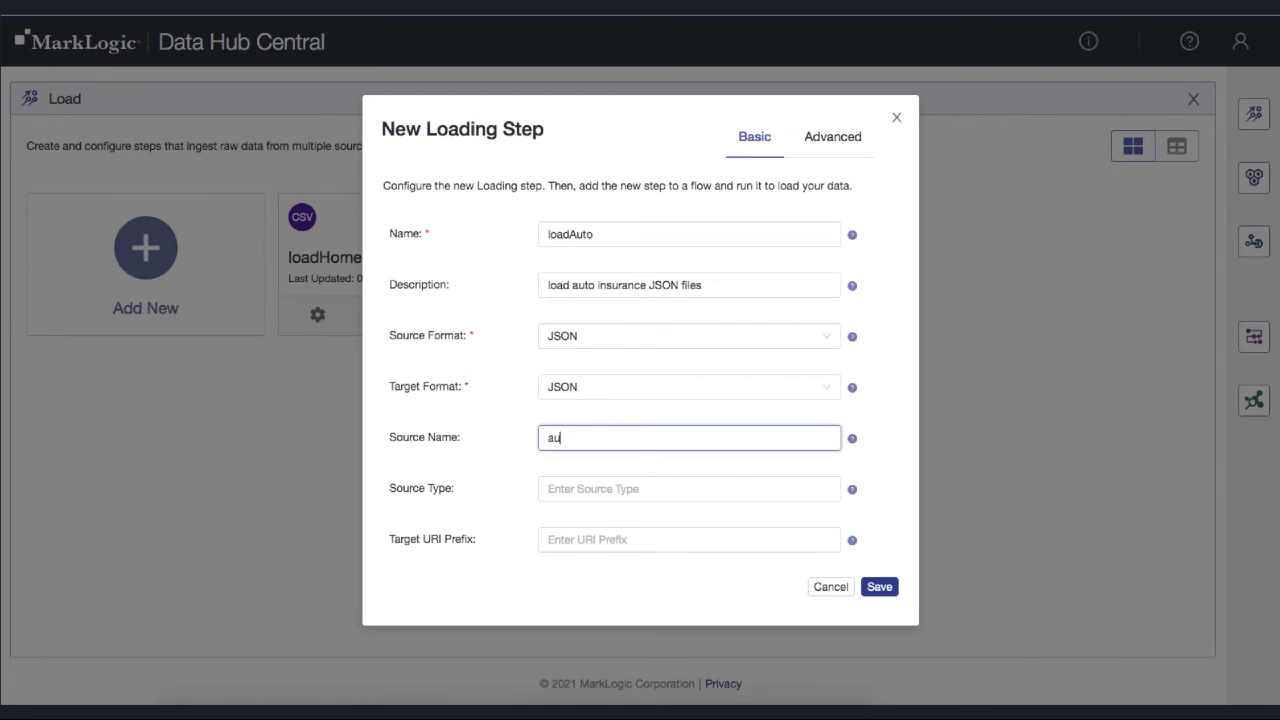
type("to insurance customer data ")
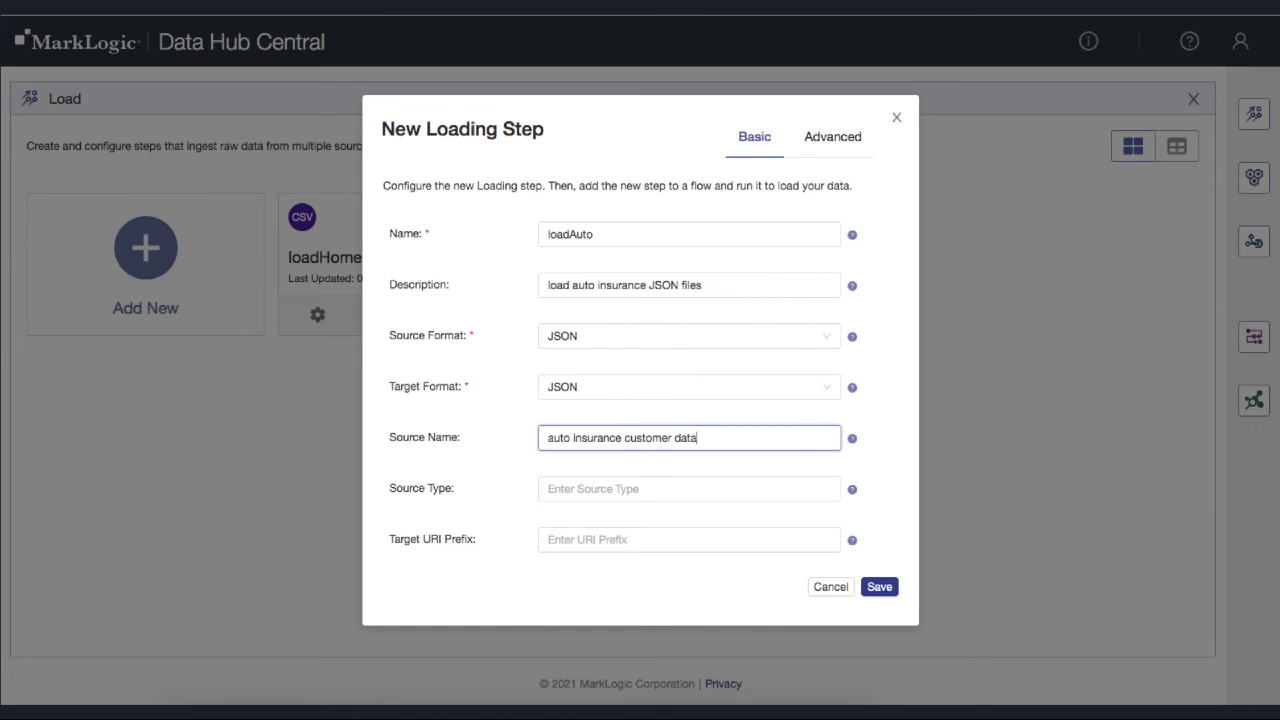
type("exported from CRM")
left_click(586, 490)
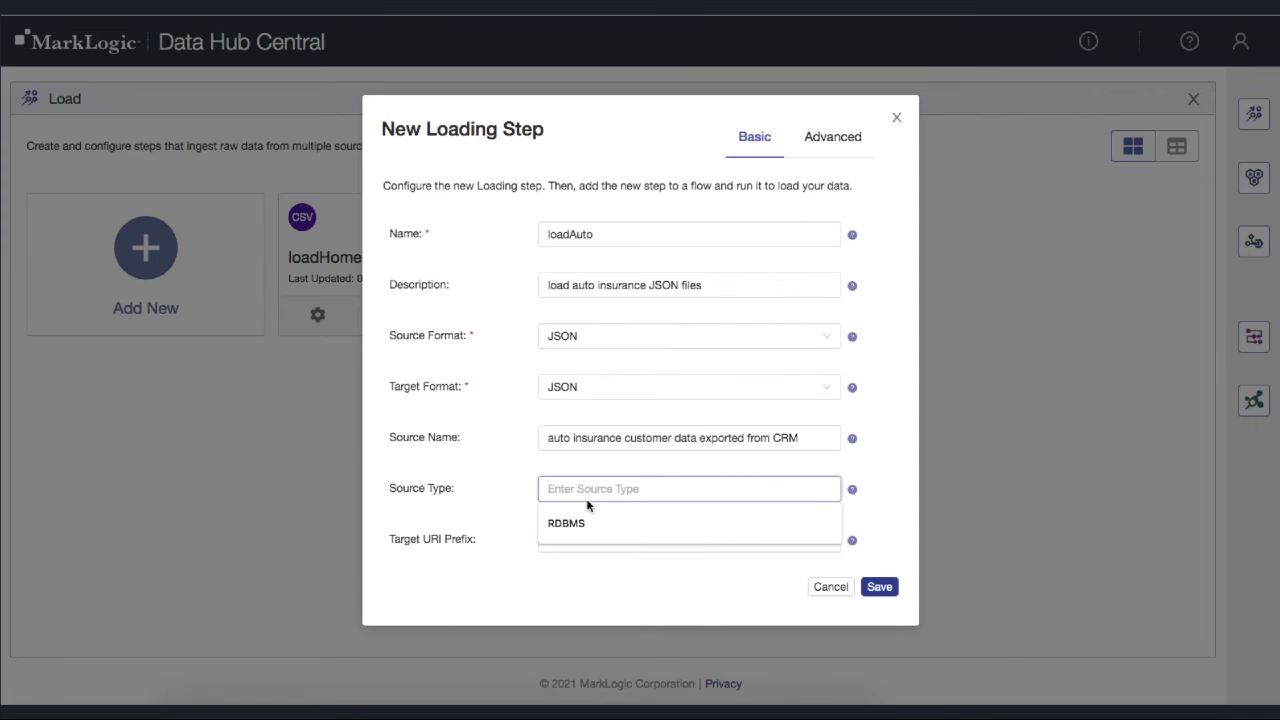
type("CRM")
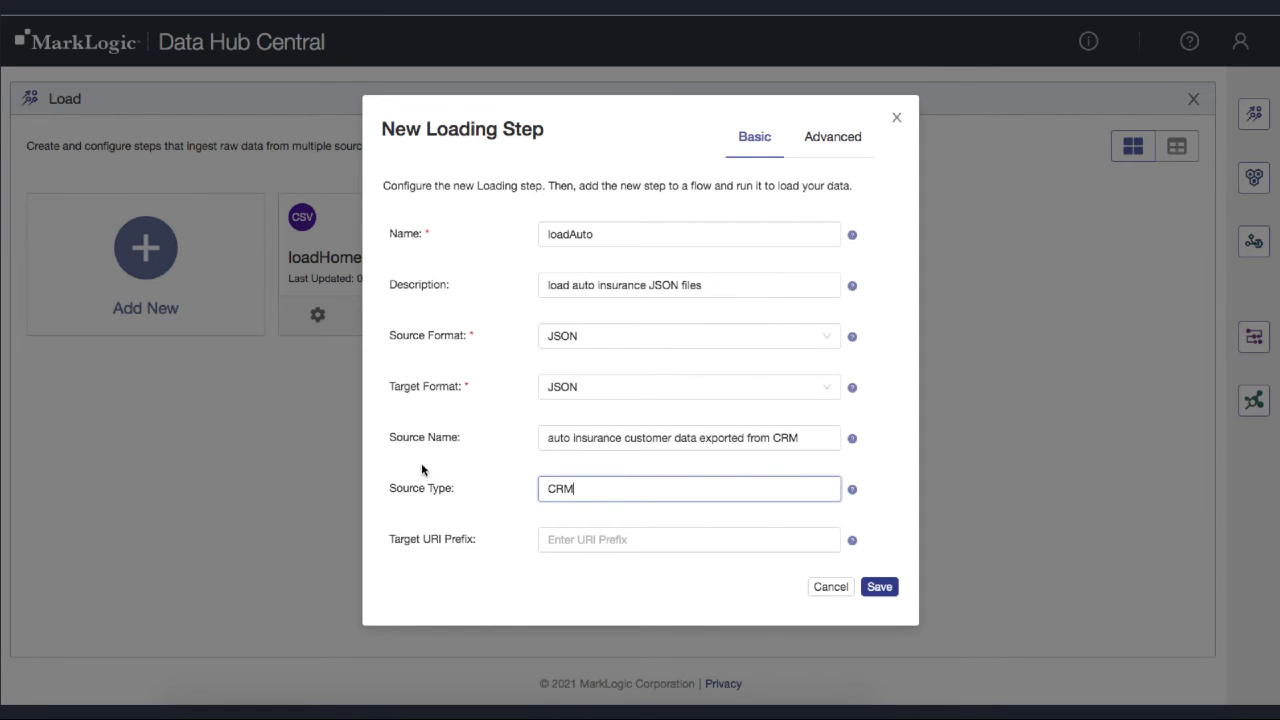
- Set the target URI prefix to /auto/ and save the loadAuto loading step
left_click(557, 539)
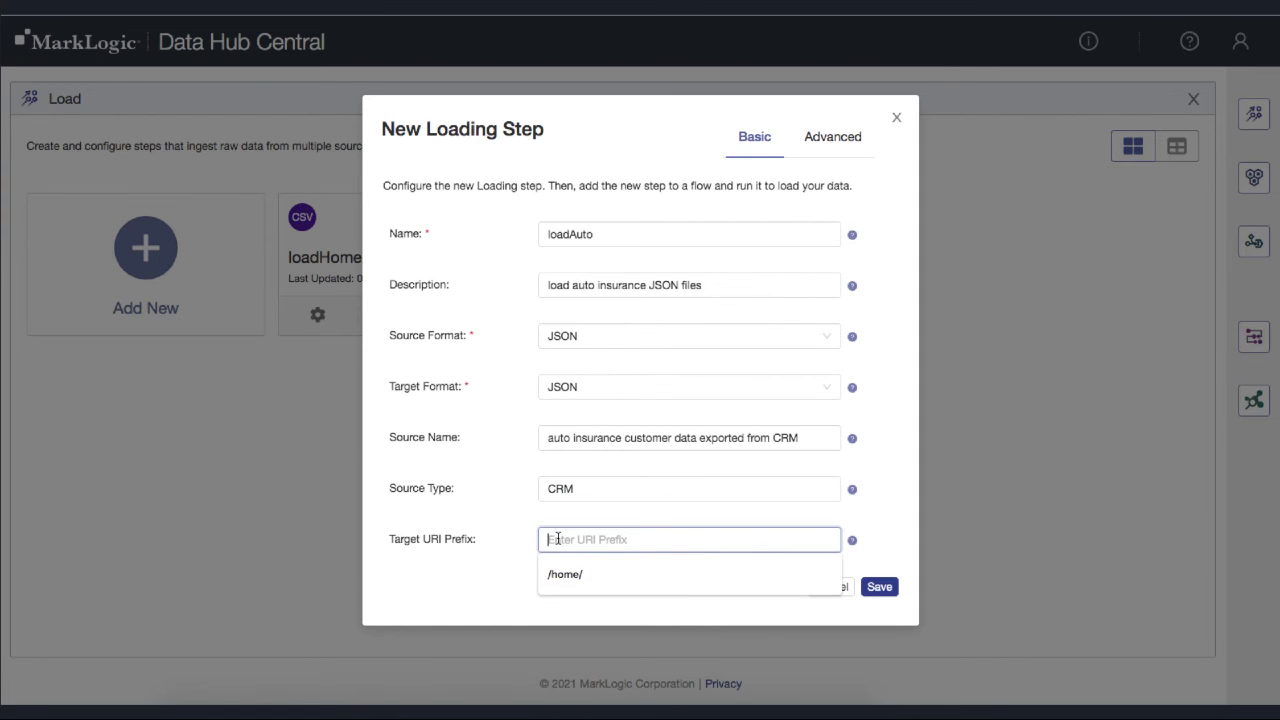
type("/au")
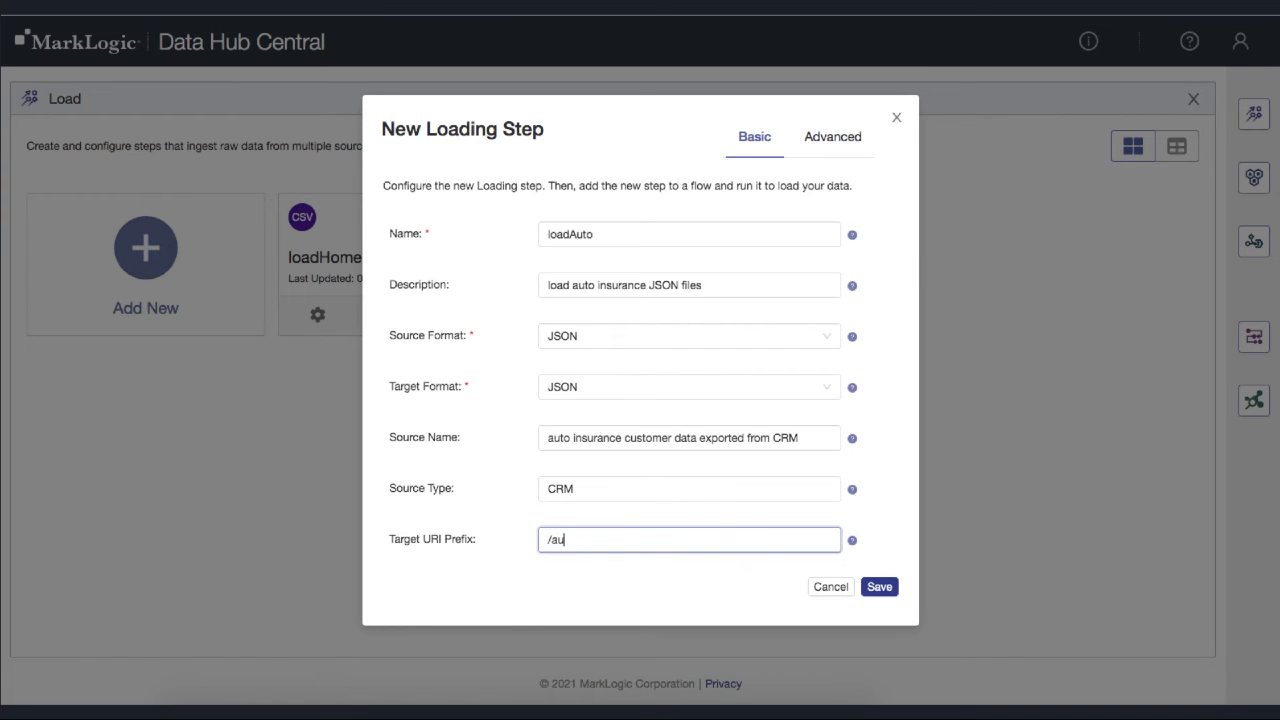
type("to/")
left_click(880, 588)
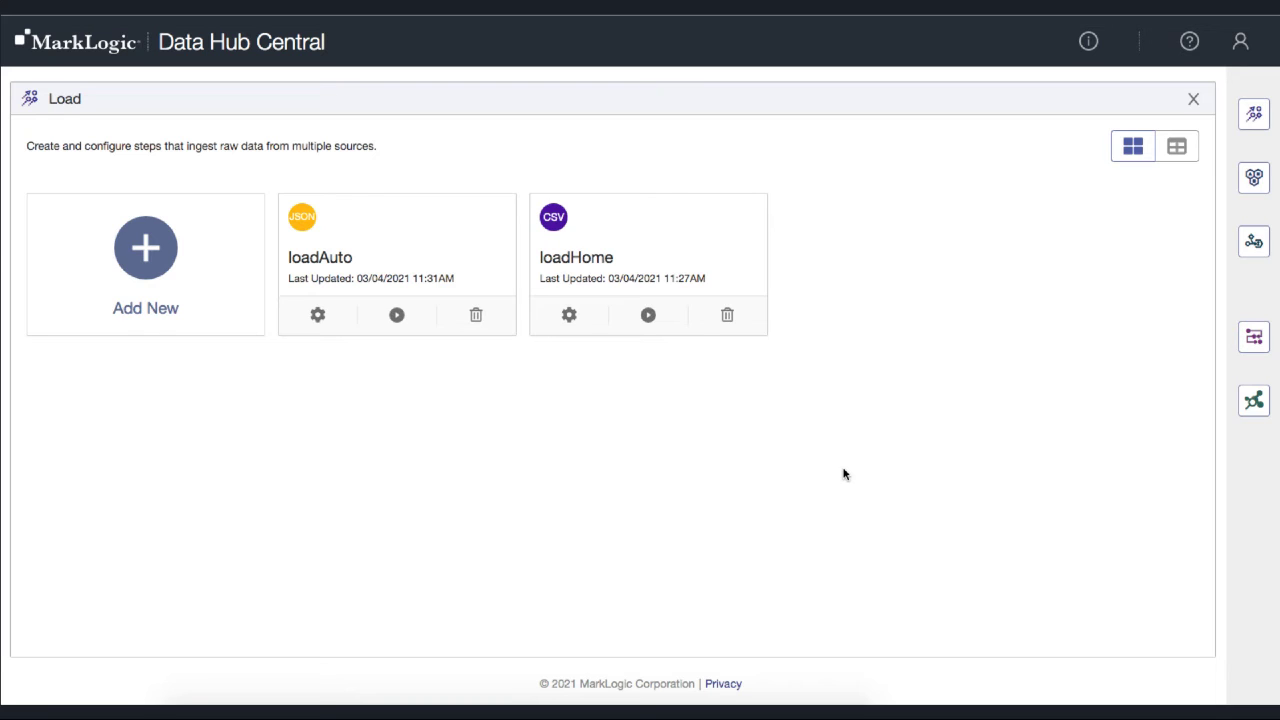
- Add loadAuto to the existing sunrise flow and confirm running it there
left_click(396, 317)
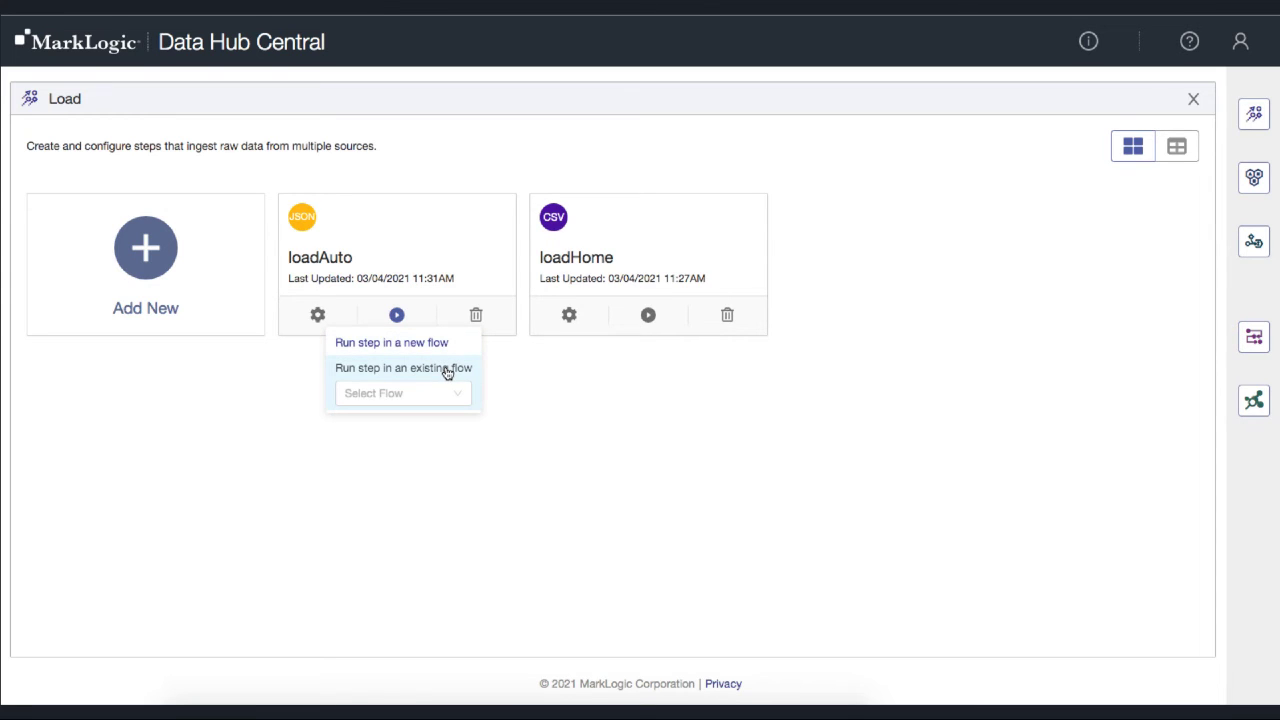
left_click(458, 398)
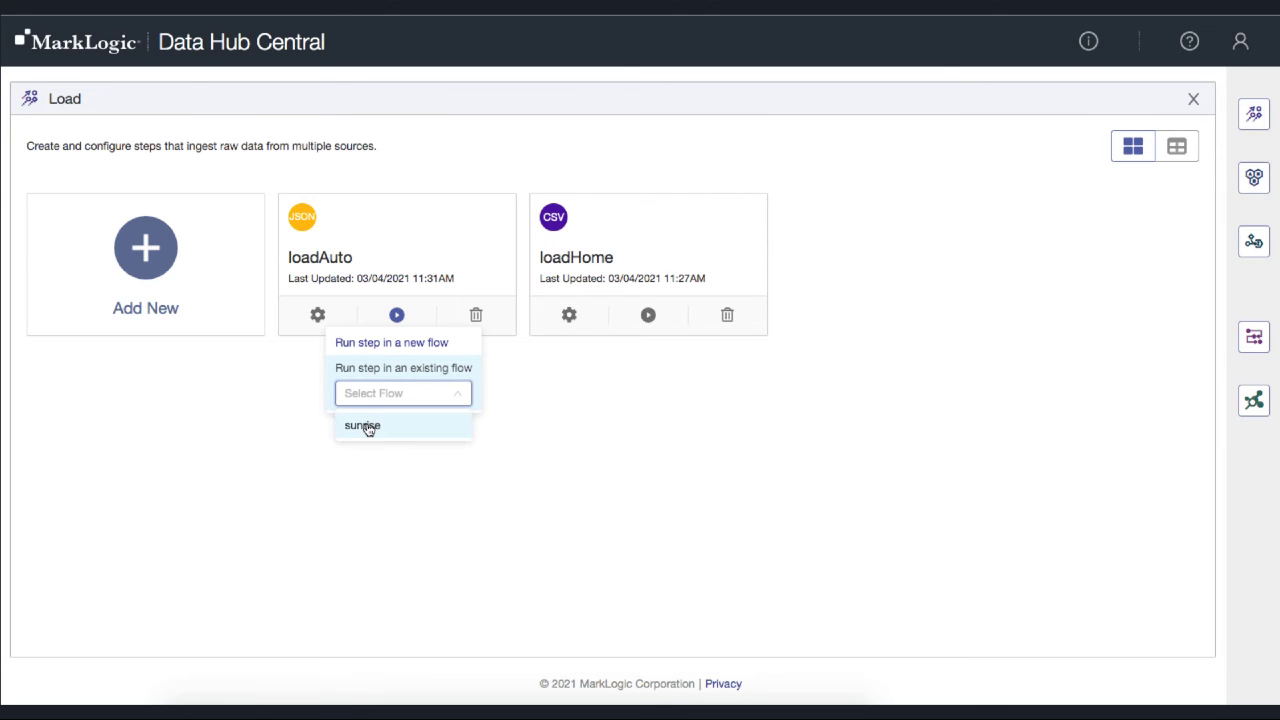
left_click(367, 427)
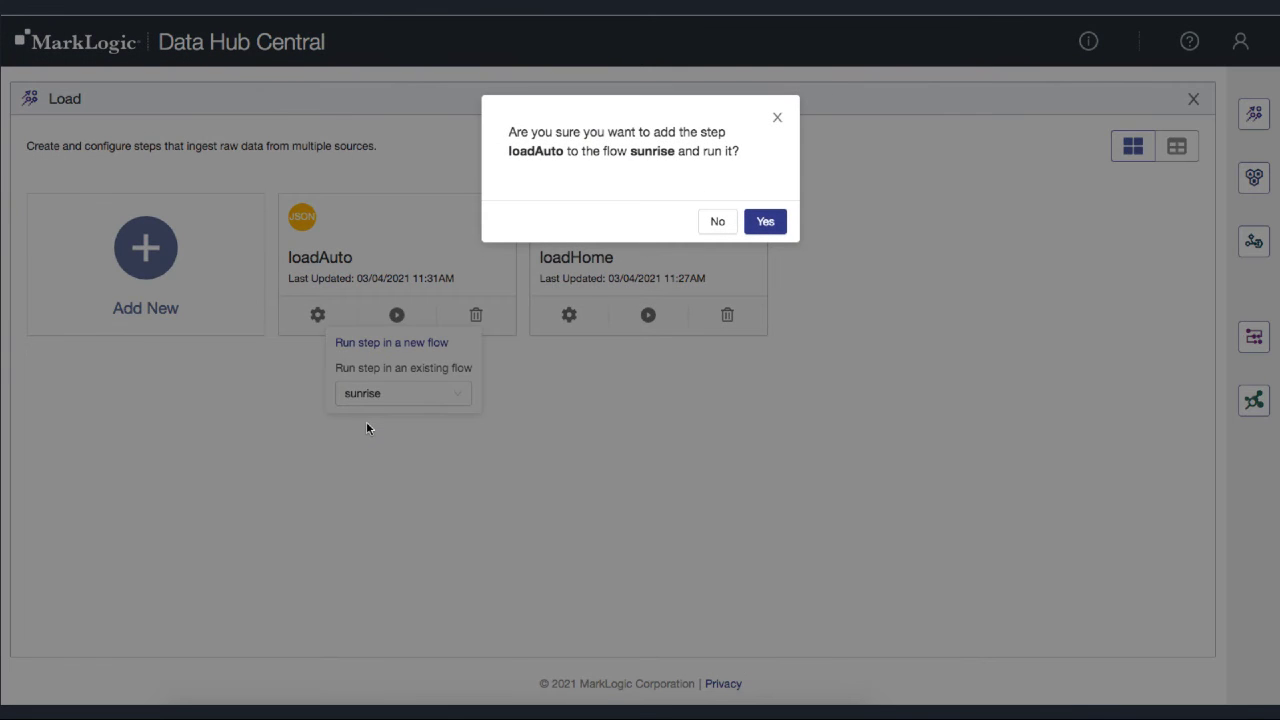
left_click(765, 221)
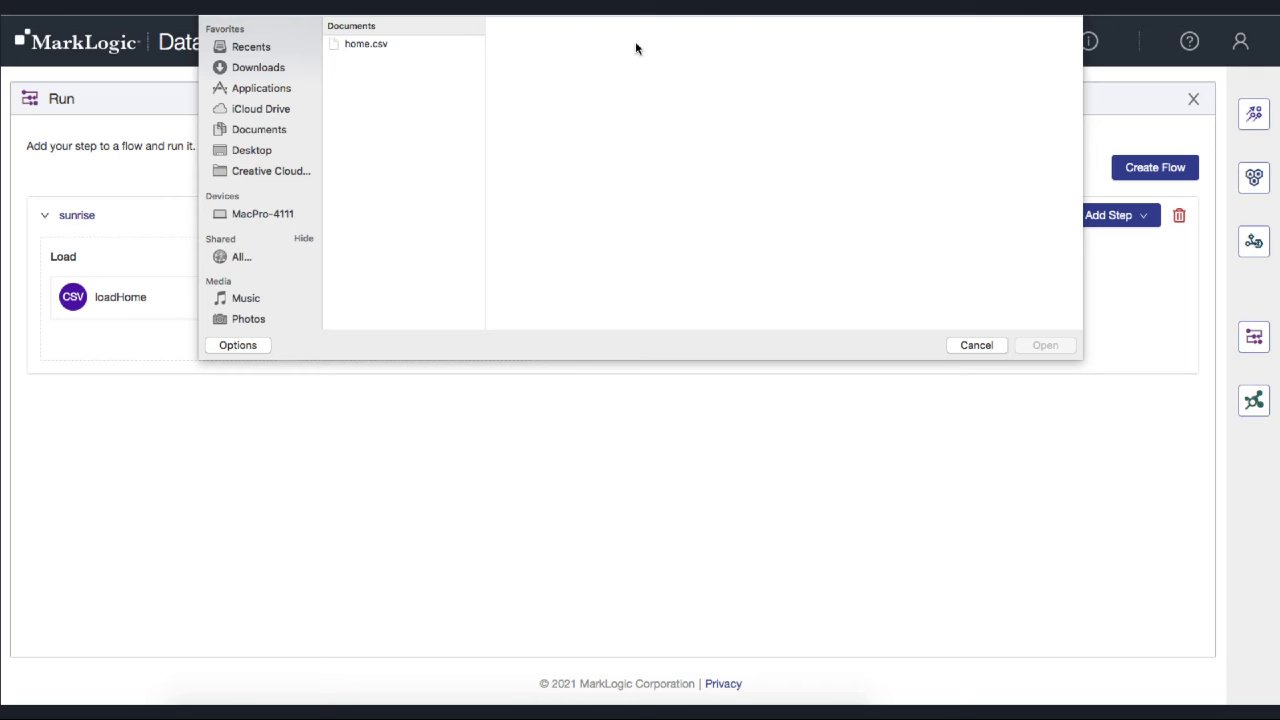
- Load all the JSON files from the auto folder as the source files and dismiss the completion message
left_click(600, 5)
left_click(598, 20)
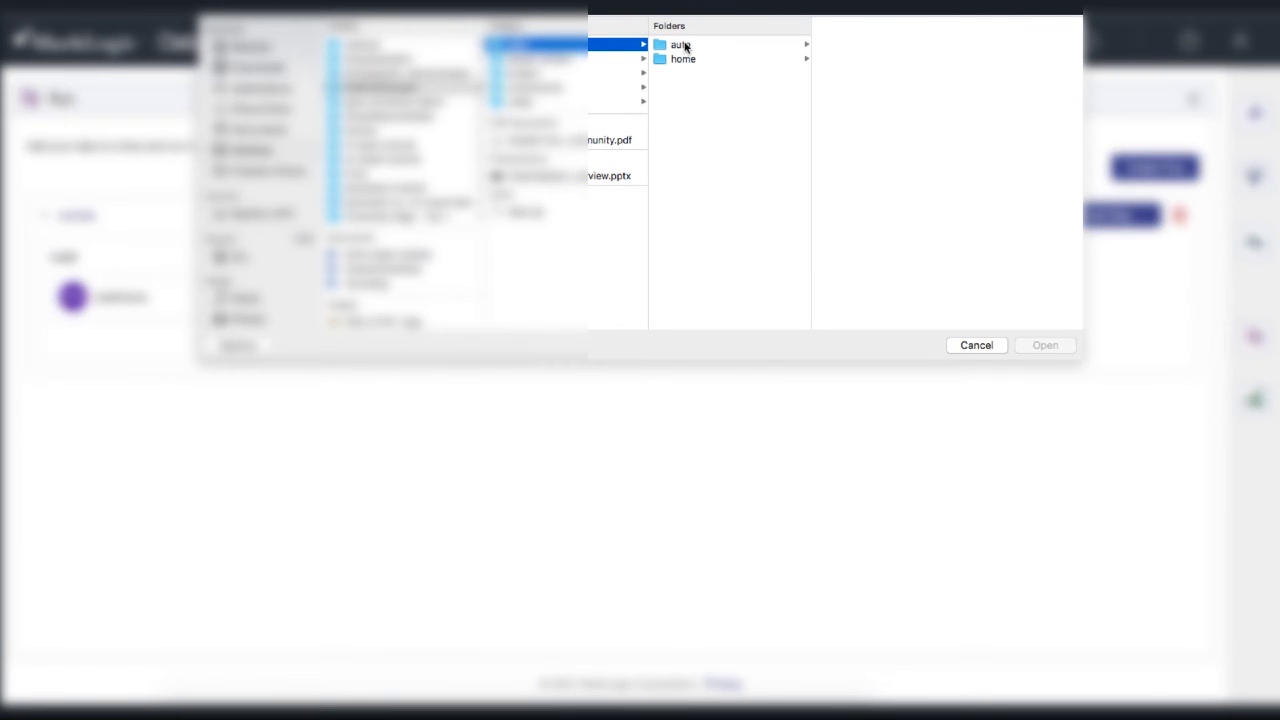
left_click(680, 45)
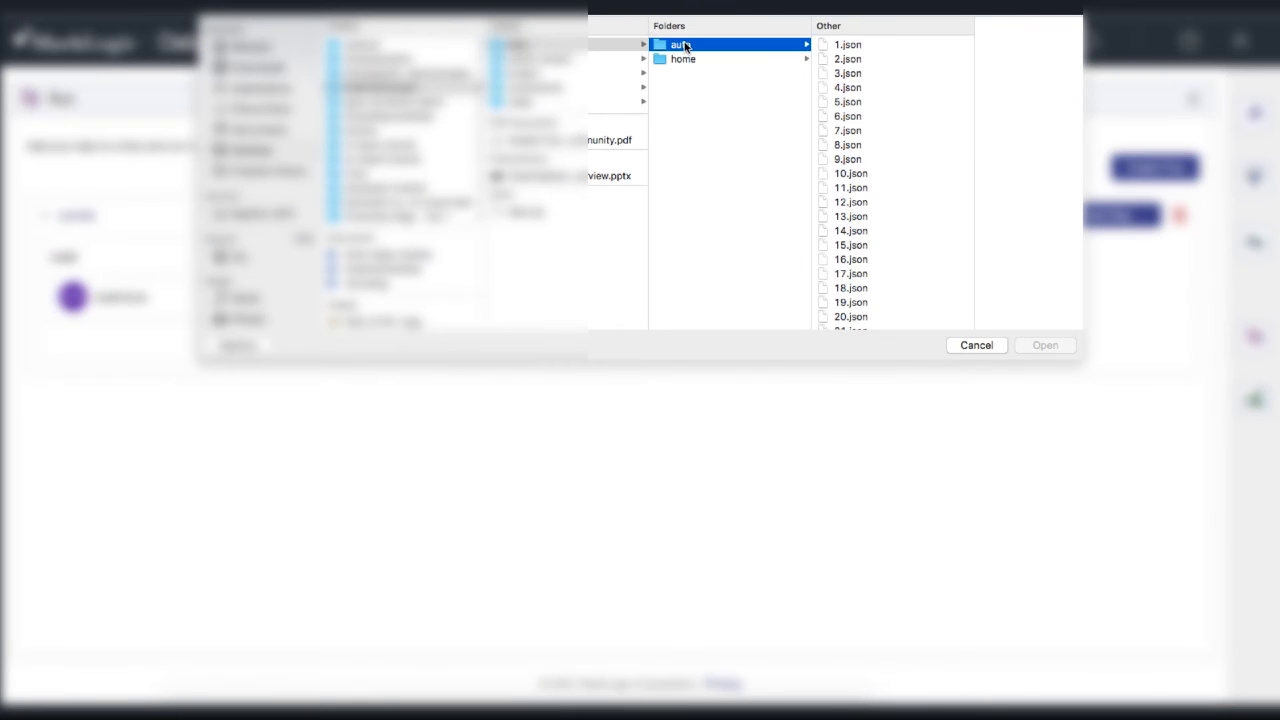
left_click(865, 46)
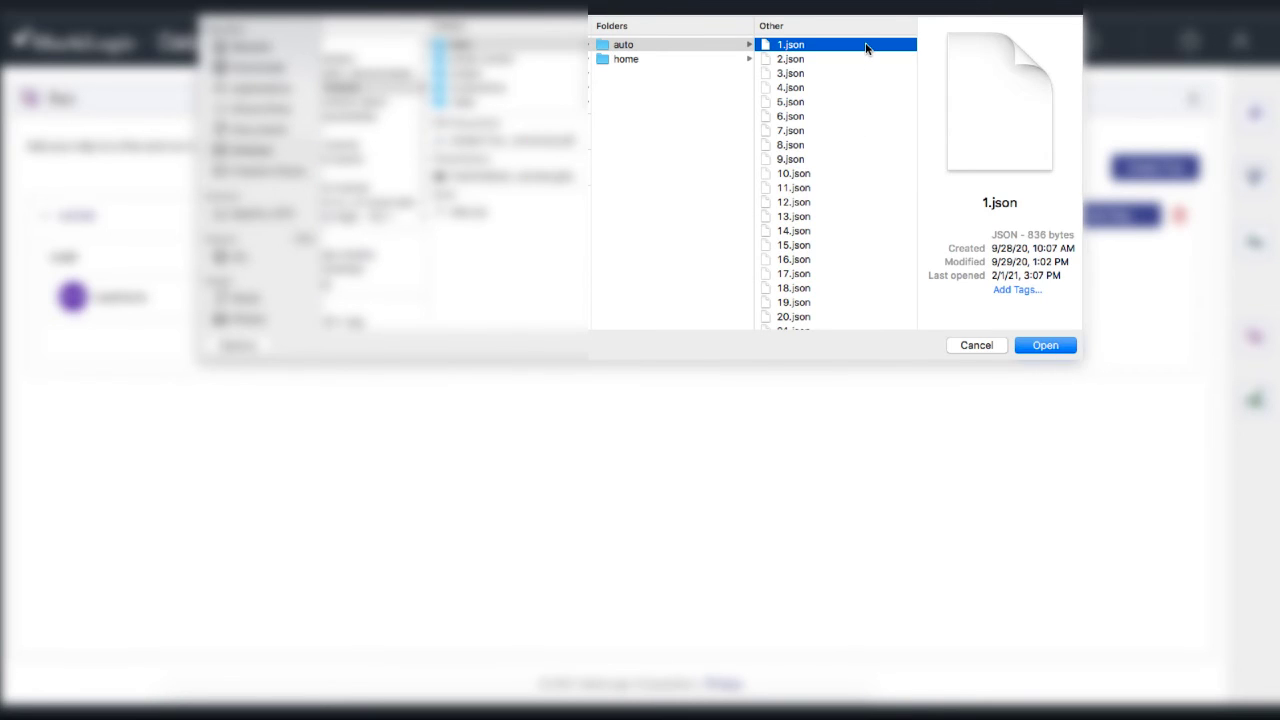
key("super+a")
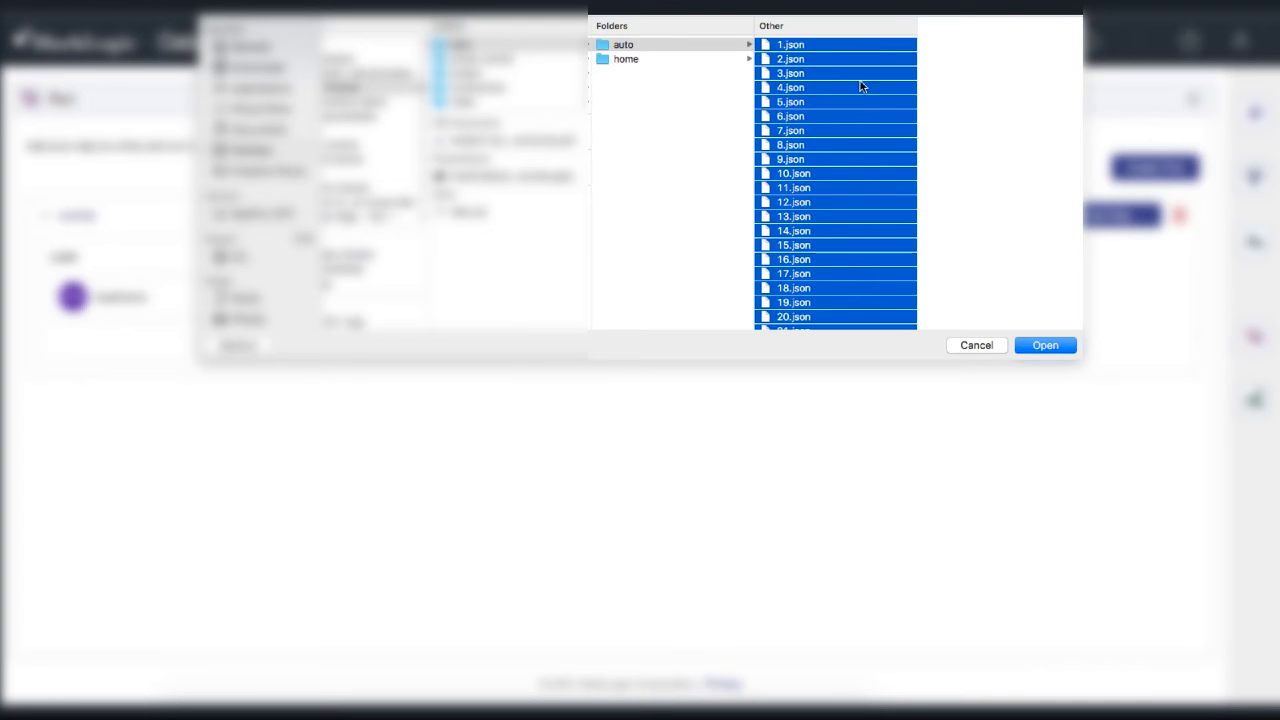
left_click(1040, 345)
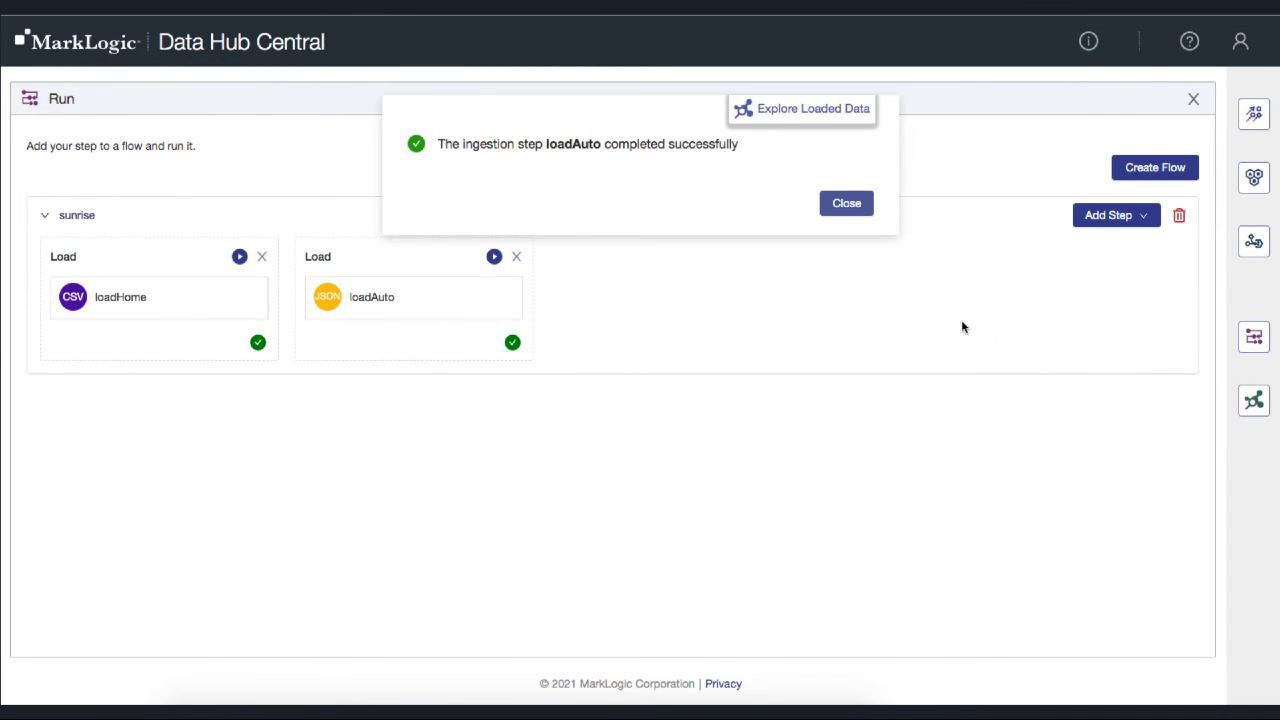
left_click(848, 205)
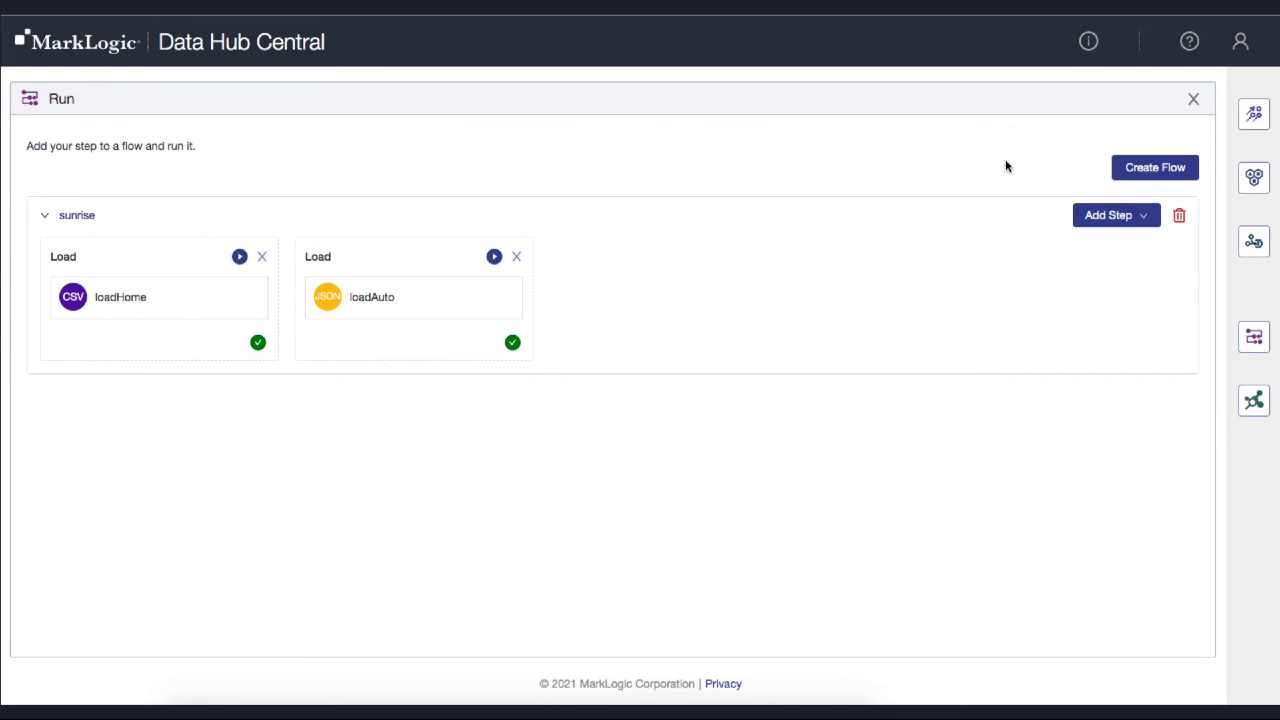
- Explore All Data in the Staging database
left_click(1256, 404)
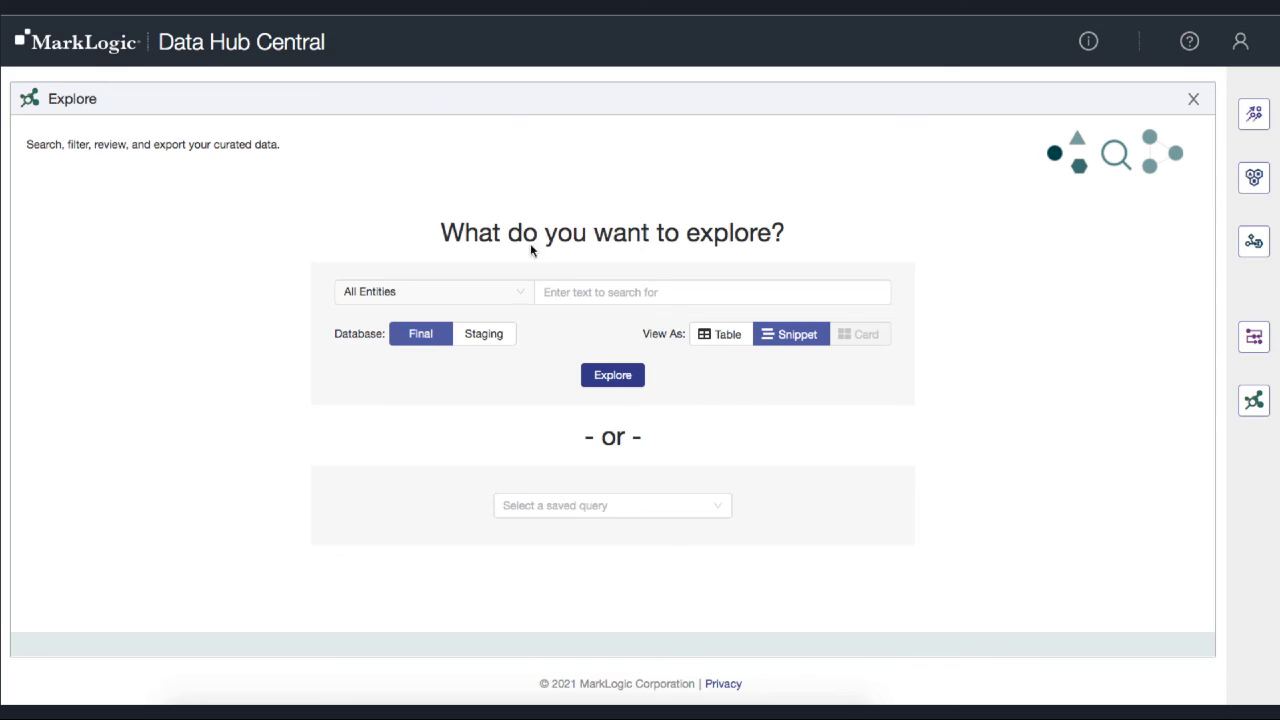
left_click(486, 338)
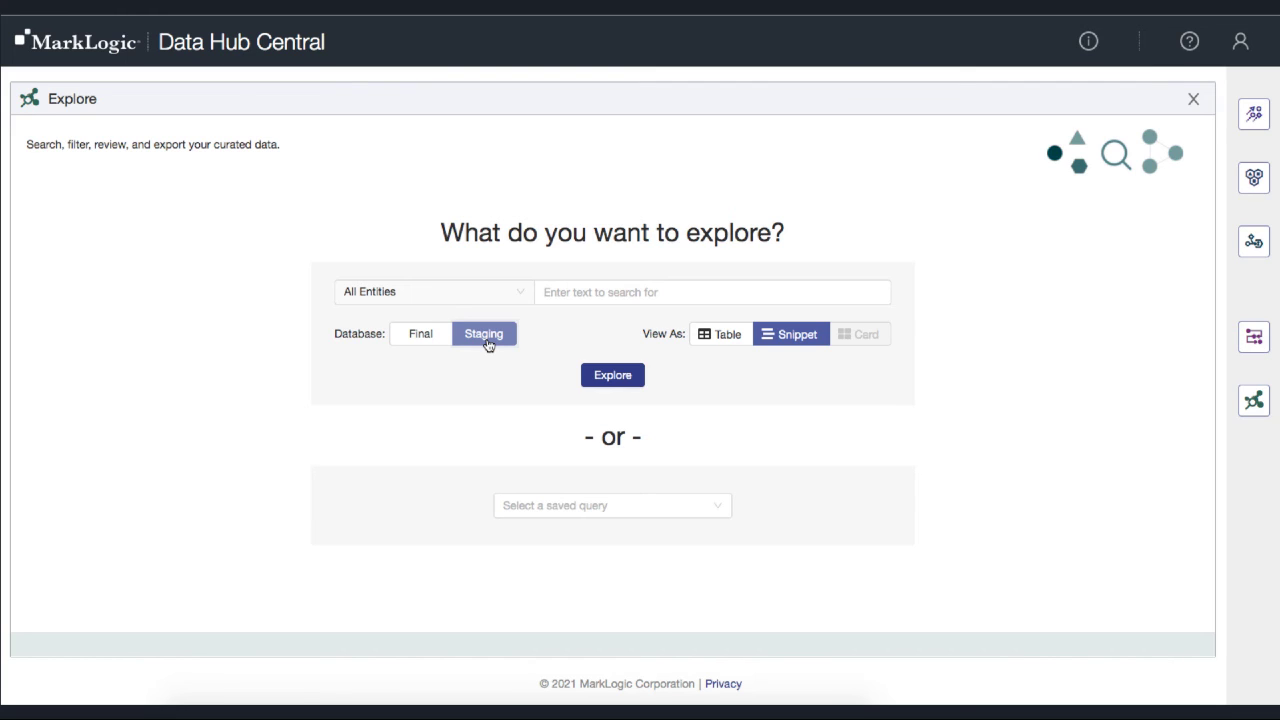
left_click(466, 292)
left_click(384, 321)
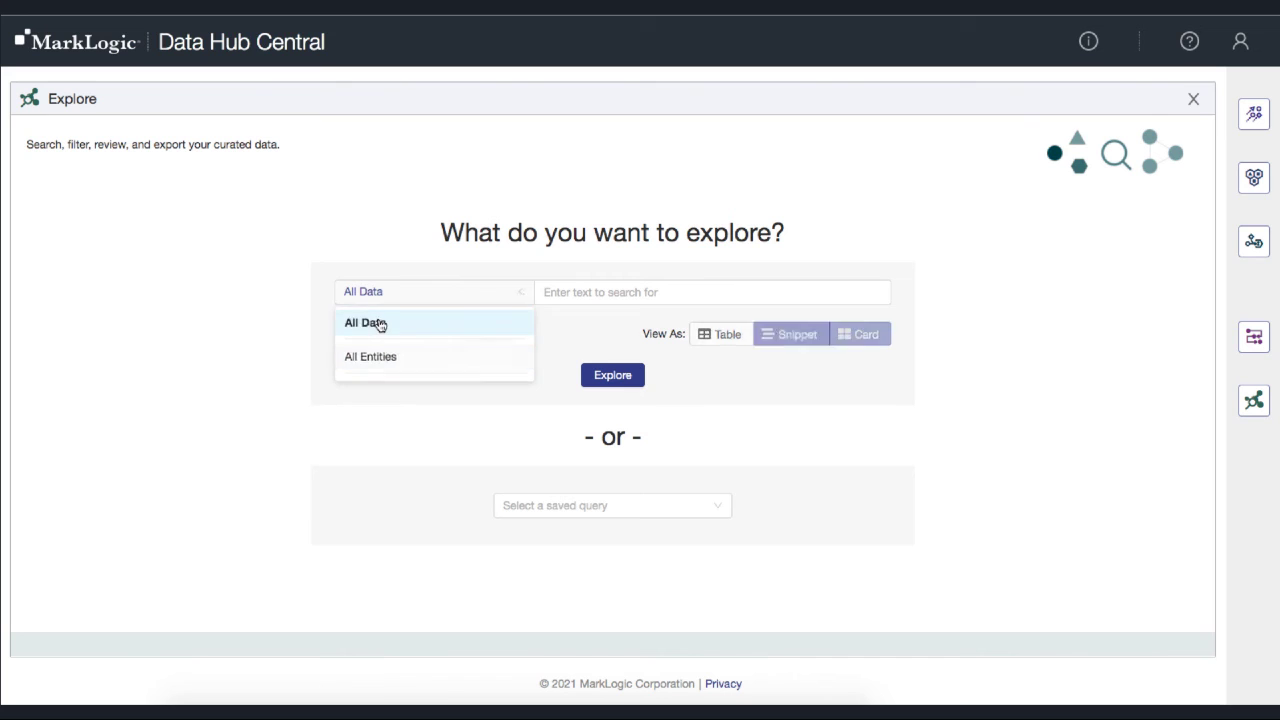
left_click(614, 376)
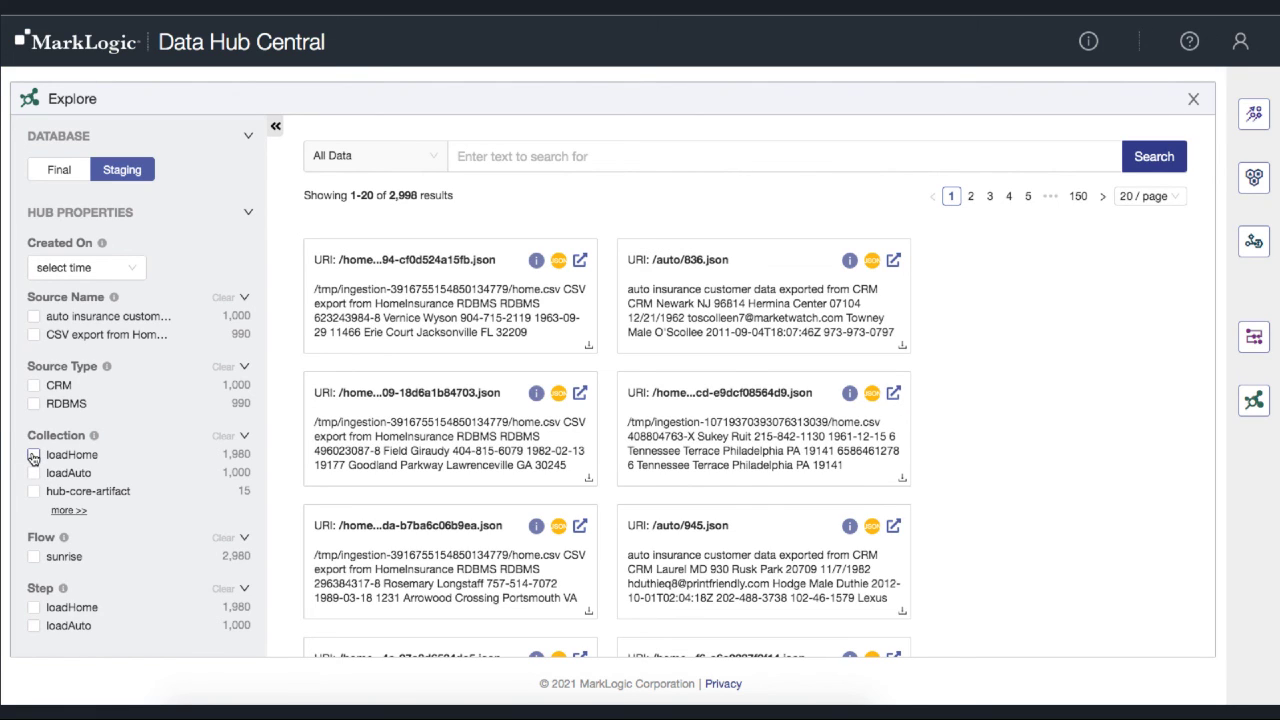
- Filter the staging results by the loadHome collection, then remove that filter
left_click(34, 455)
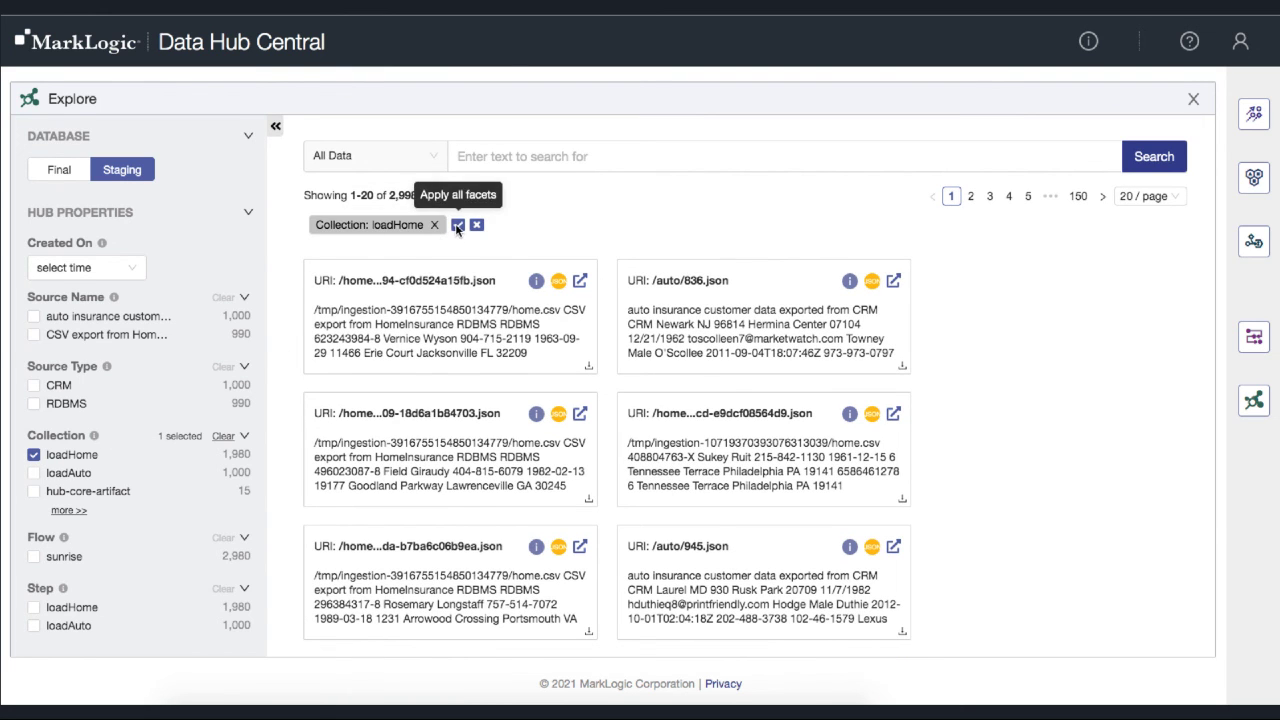
left_click(457, 226)
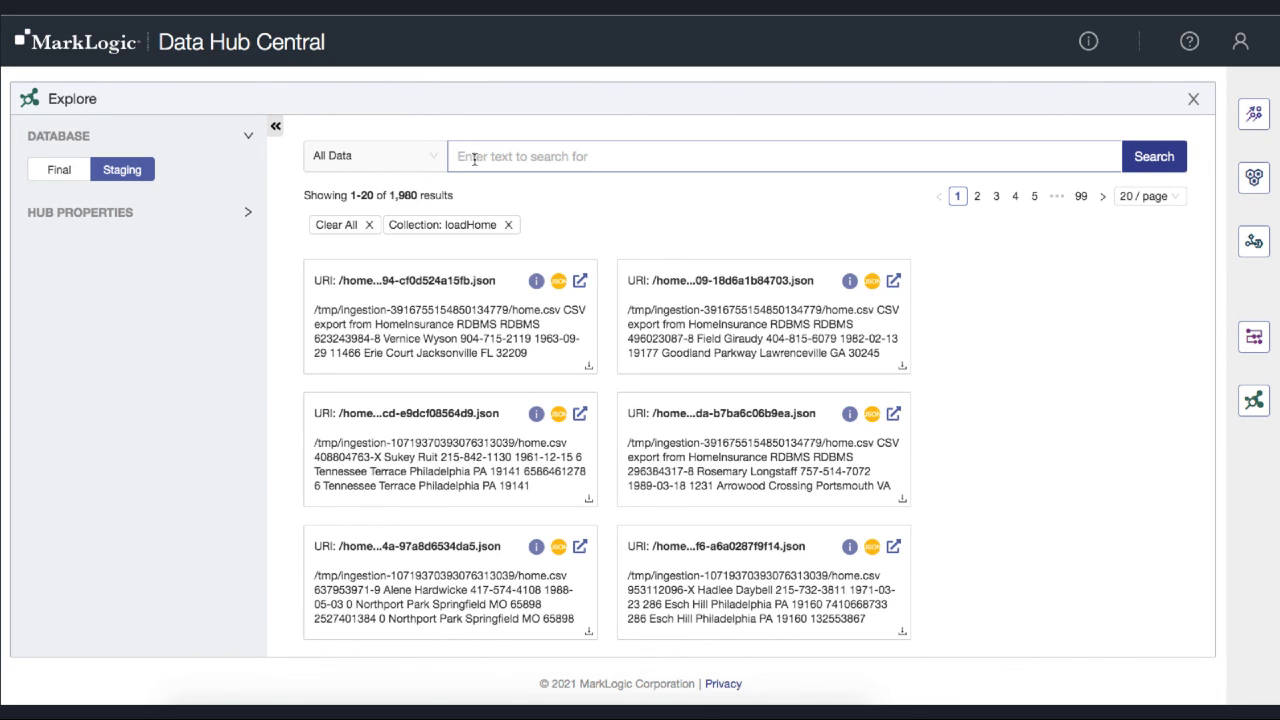
left_click(509, 226)
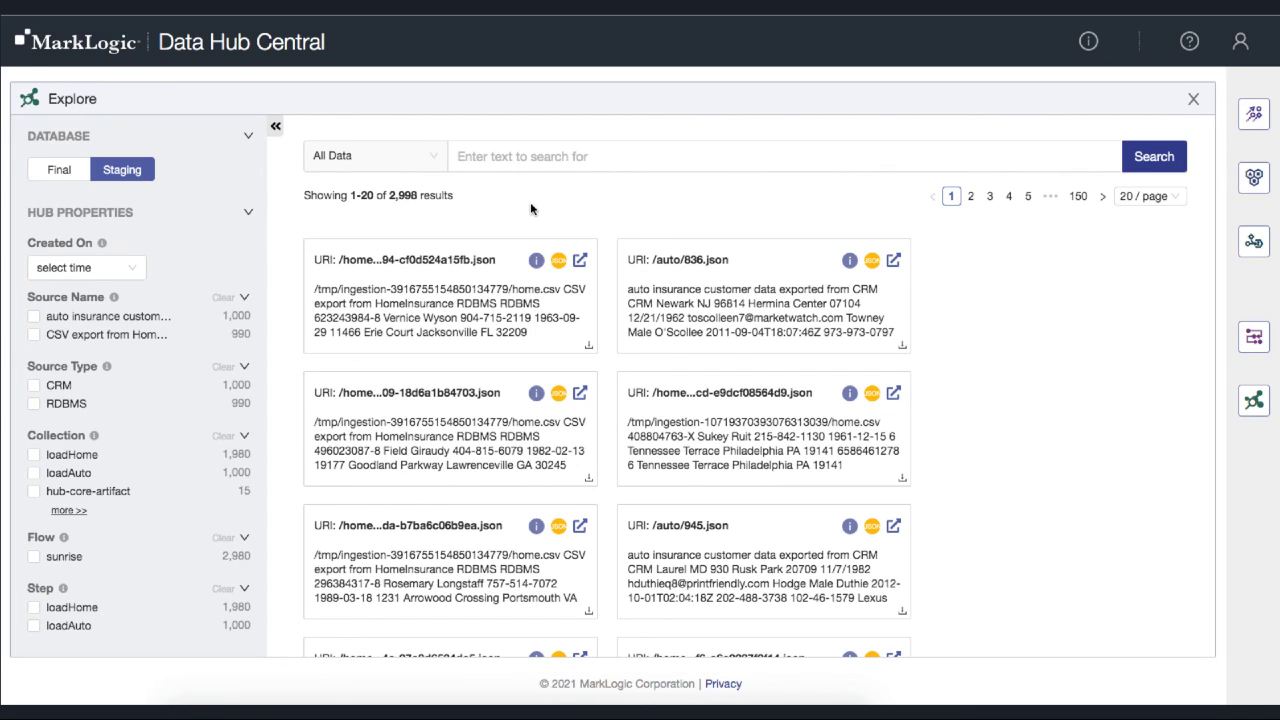
- Search all staging data for the customer's first name
left_click(494, 162)
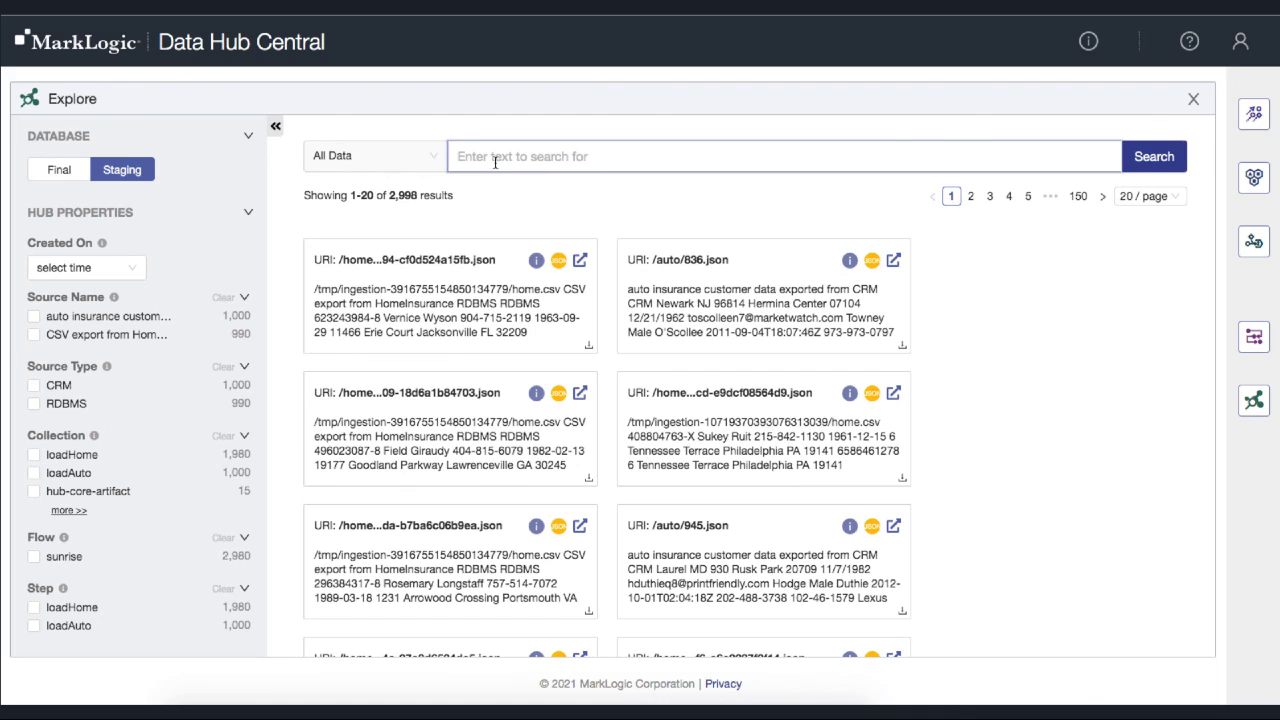
type("barbara")
left_click(1152, 158)
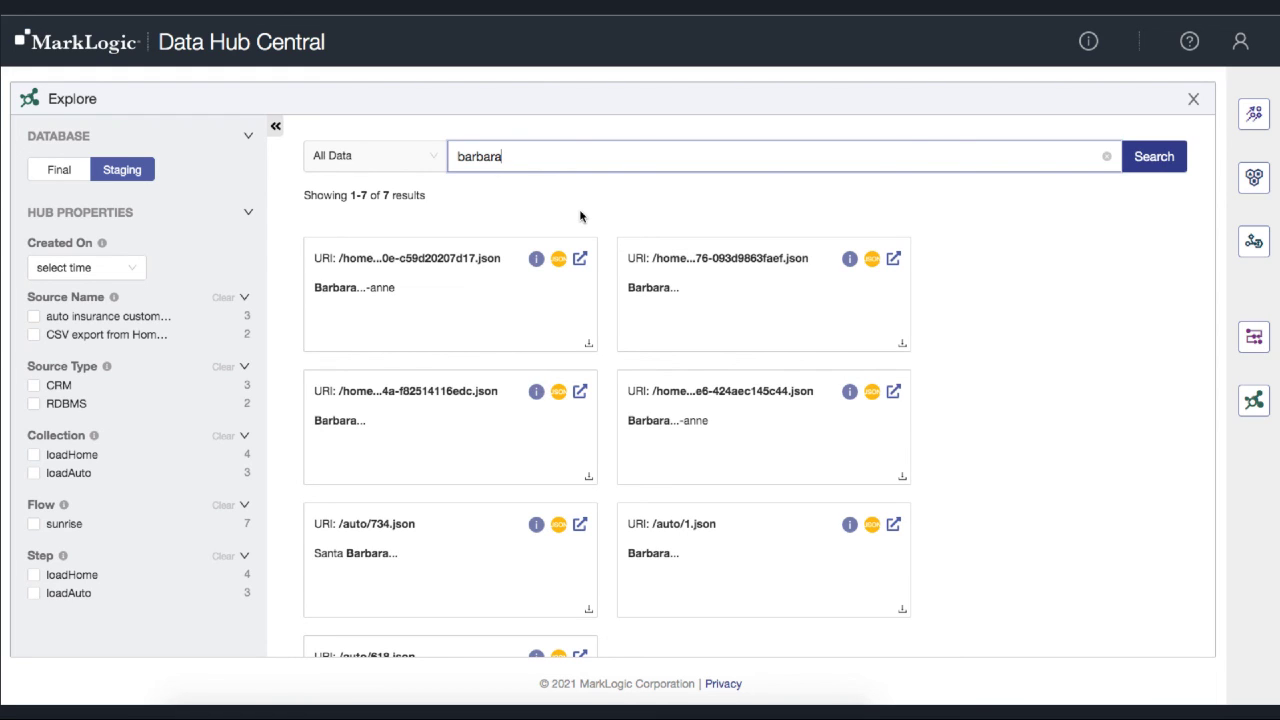
- Open the home record ending in 093d9863faef.json, examine its given name, surname and source file, and return to the results
left_click(893, 258)
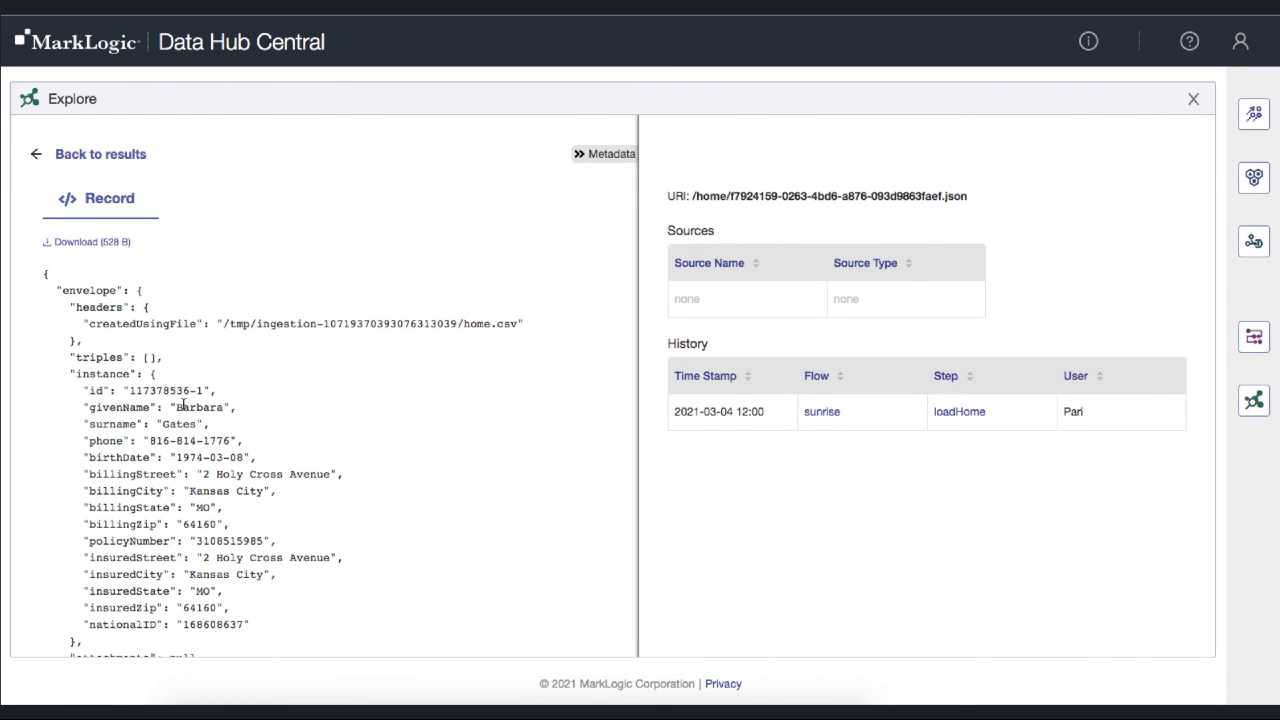
double_click(183, 407)
double_click(180, 424)
left_click(460, 324)
double_click(475, 324)
left_click(40, 155)
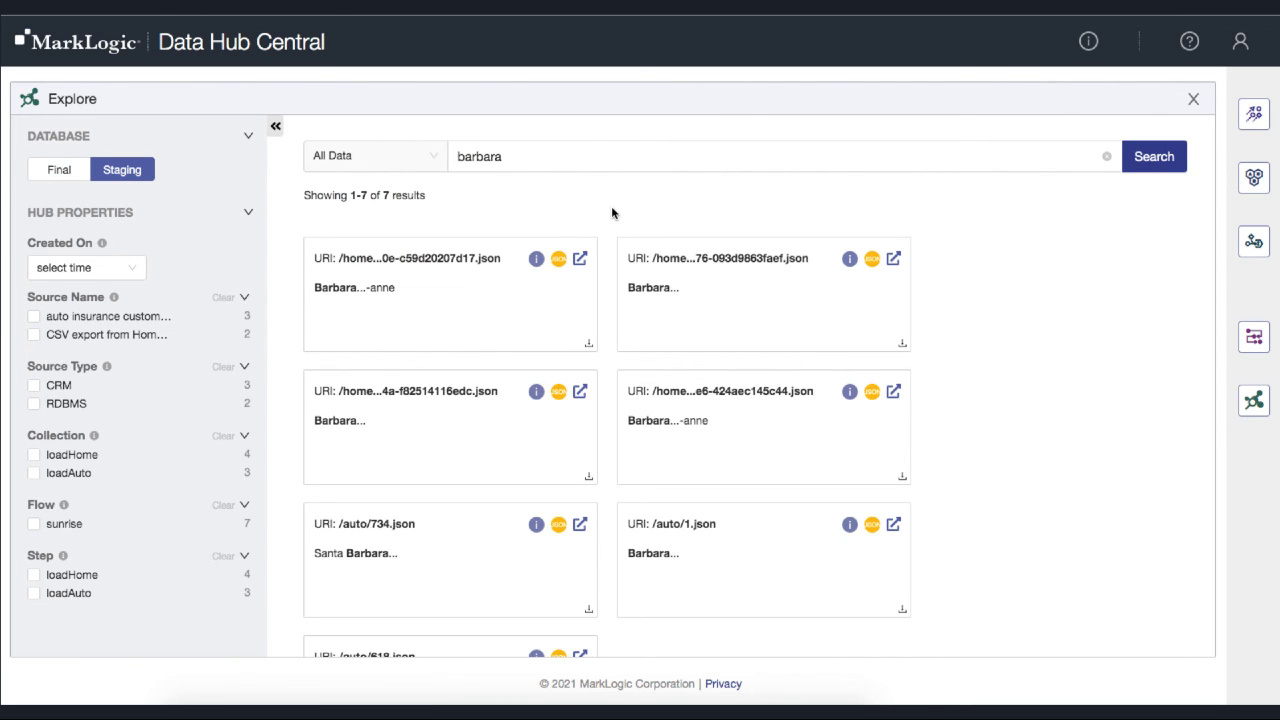
- Open the /auto/1.json record and examine the customer's first and last name fields
left_click(894, 526)
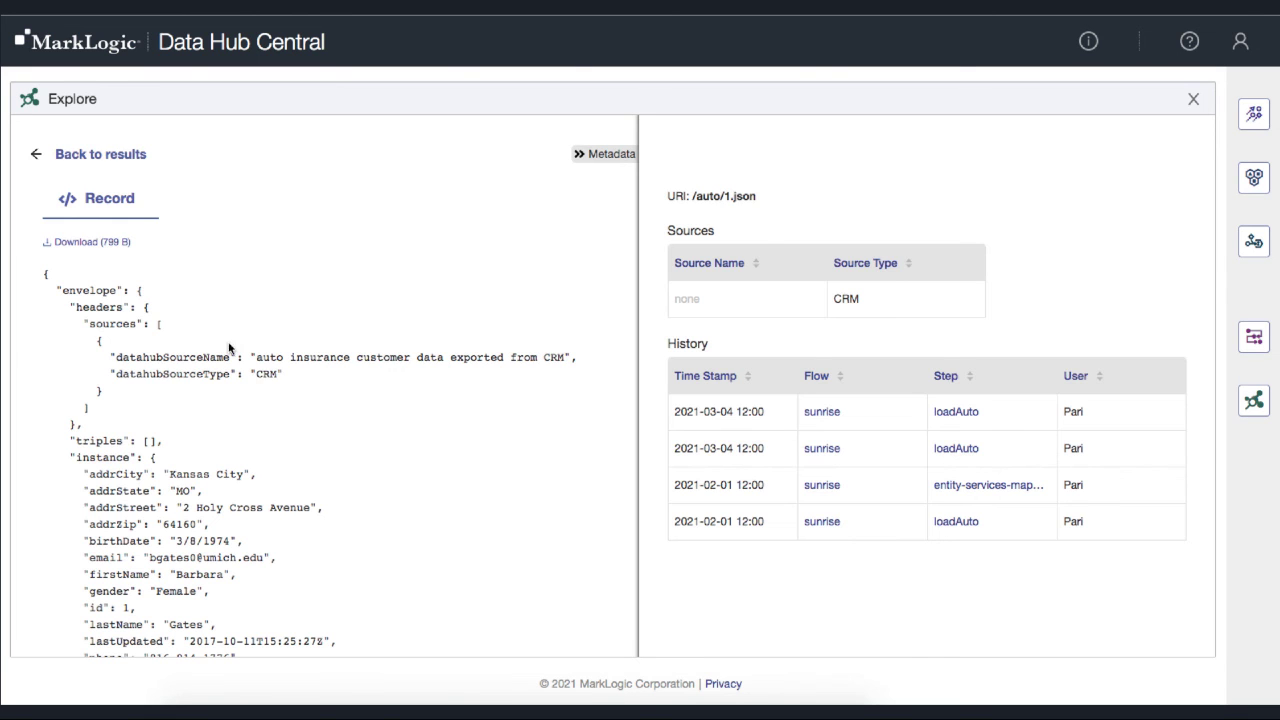
scroll(233, 357, "down", 3)
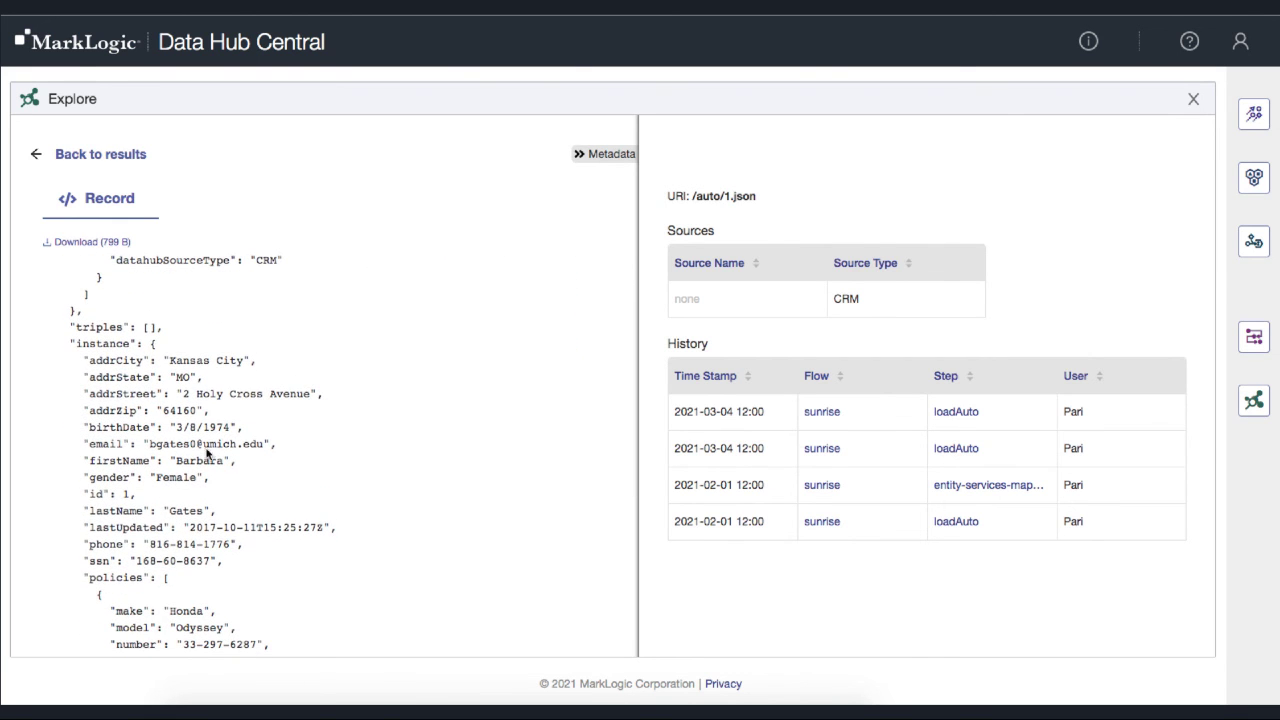
double_click(198, 461)
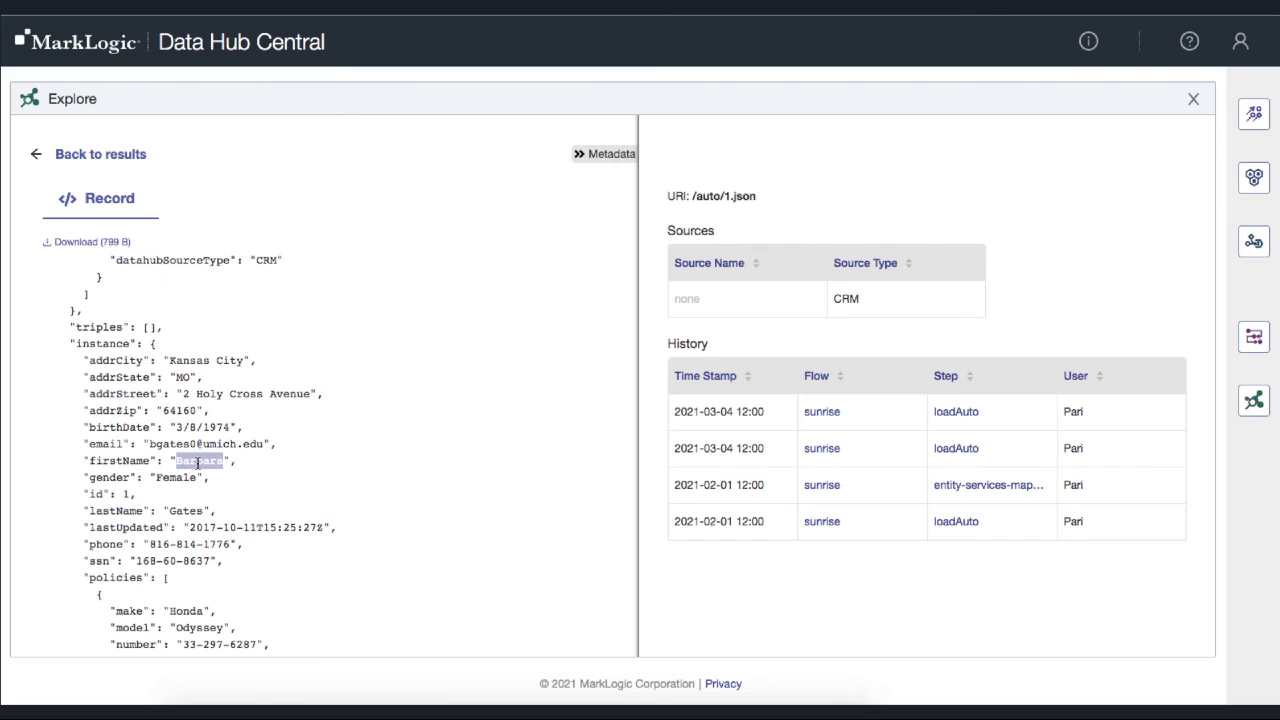
double_click(188, 512)
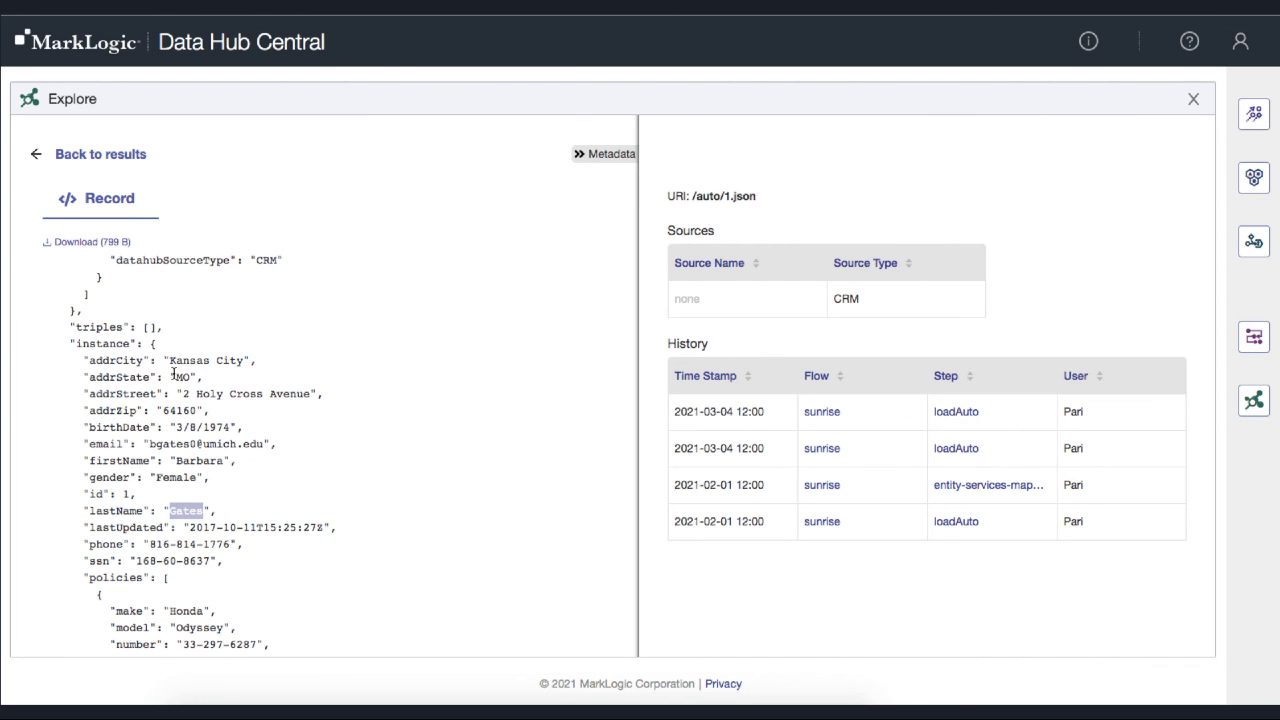
scroll(173, 372, "up", 1)
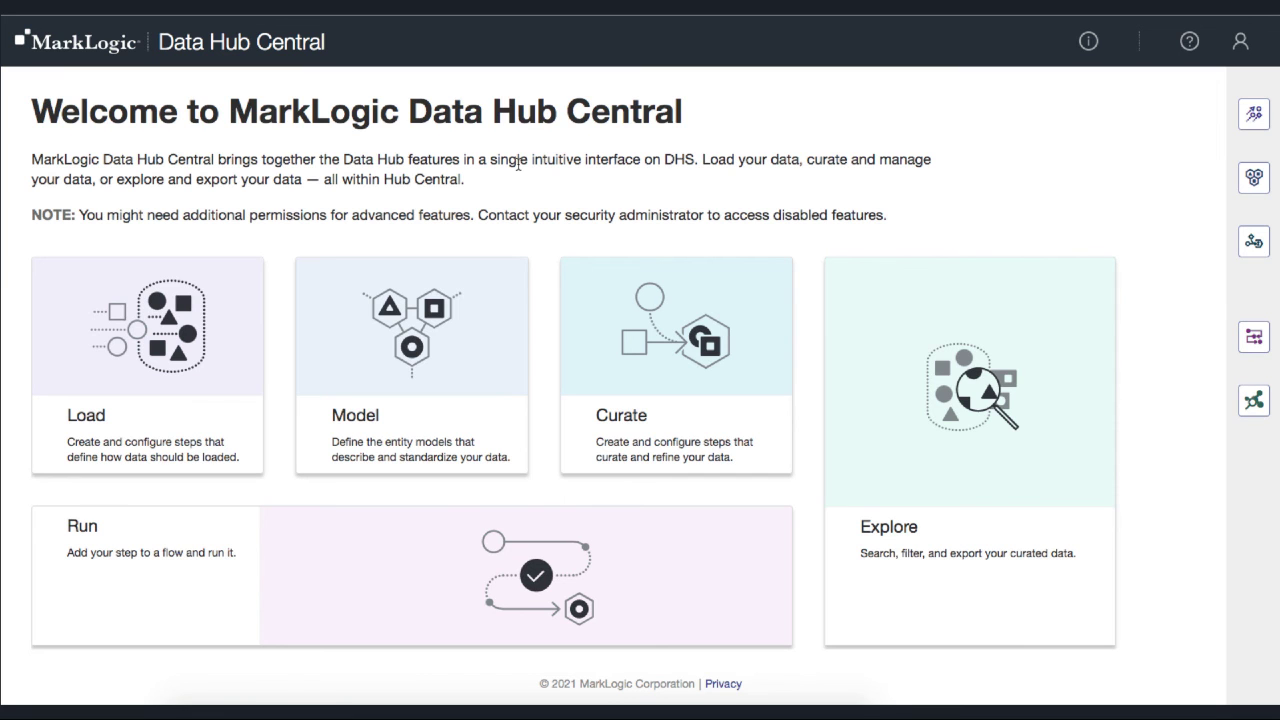